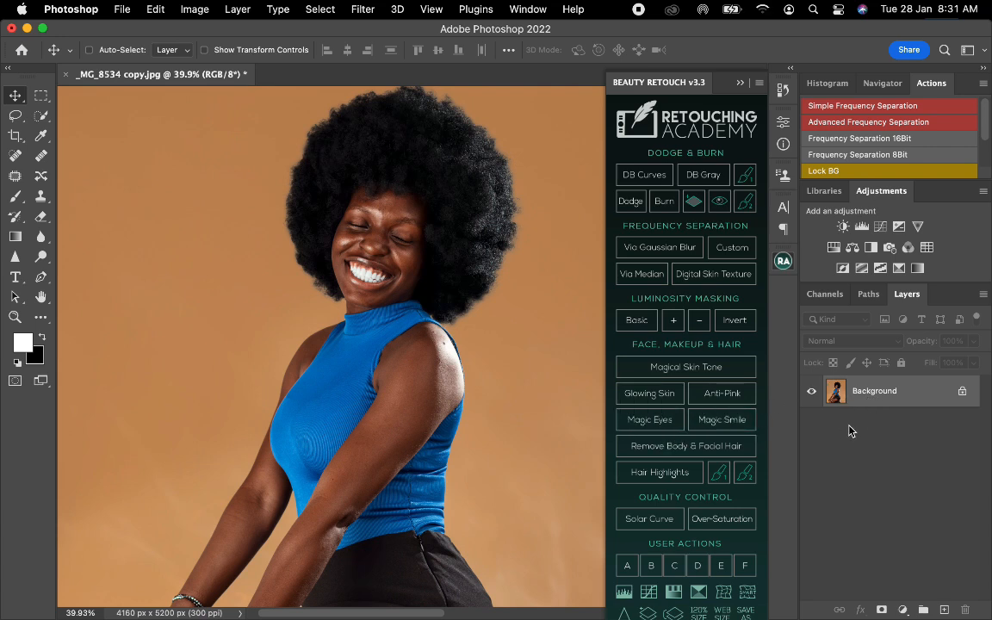
# Step: Duplicate the Background layer and run frequency separation via Gaussian Blur with a radius of 3 pixels
pyautogui.moveTo(916, 396); pyautogui.dragTo(945, 608)
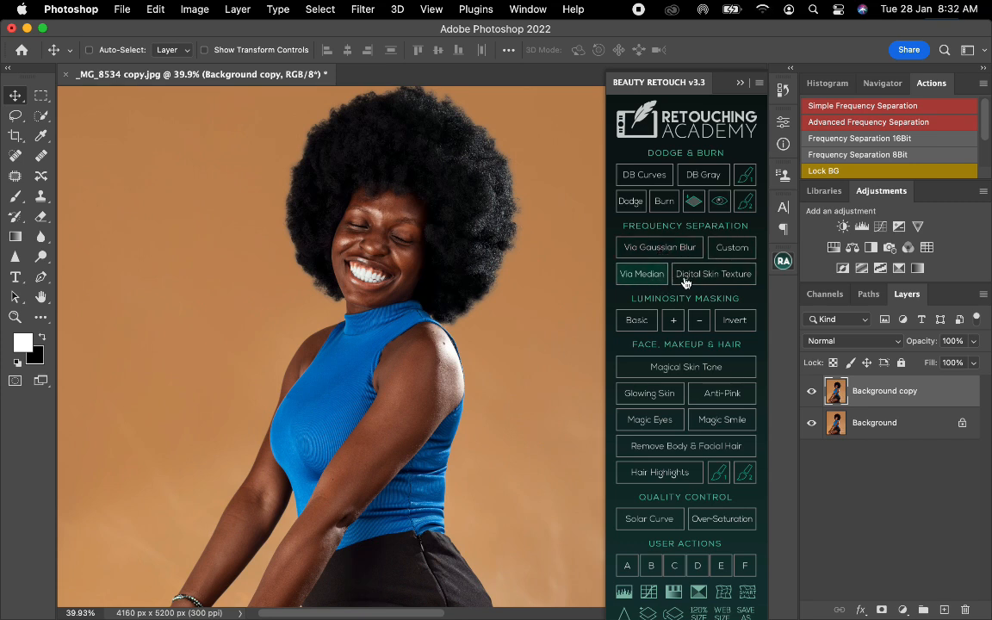
pyautogui.click(653, 249)
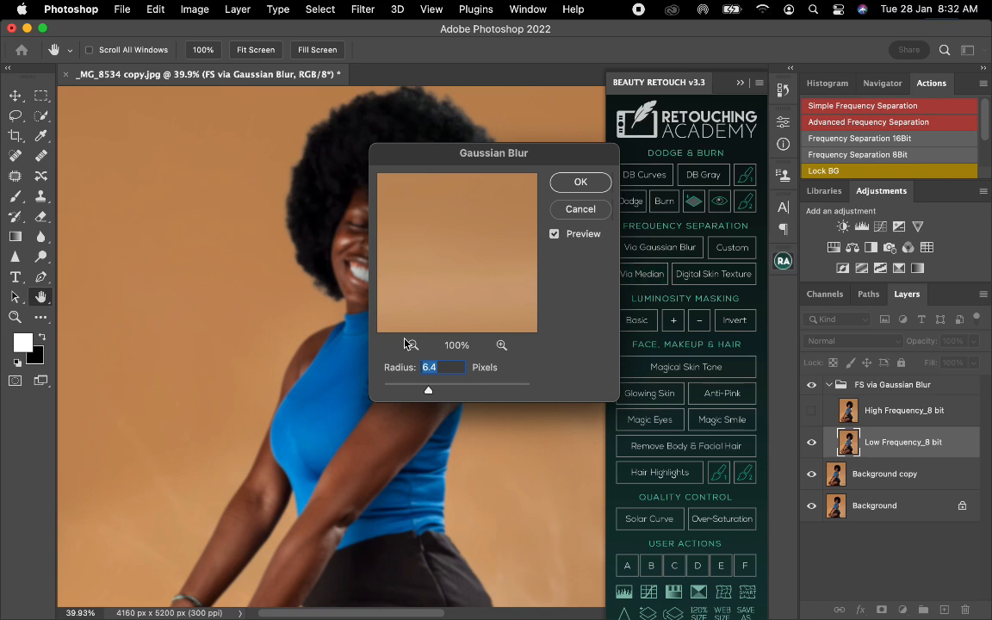
pyautogui.write('3')
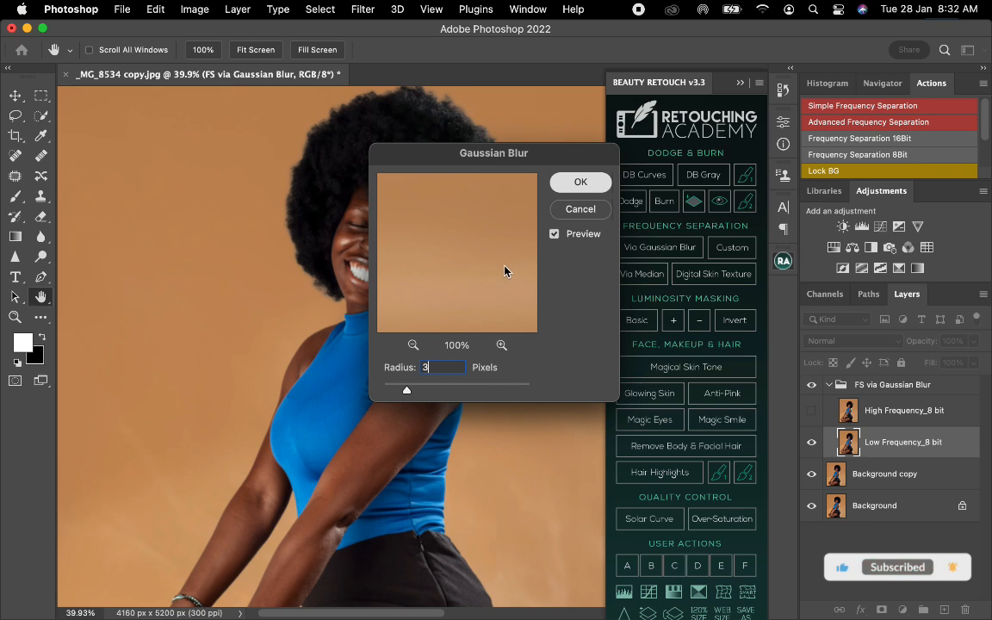
pyautogui.press('Return')
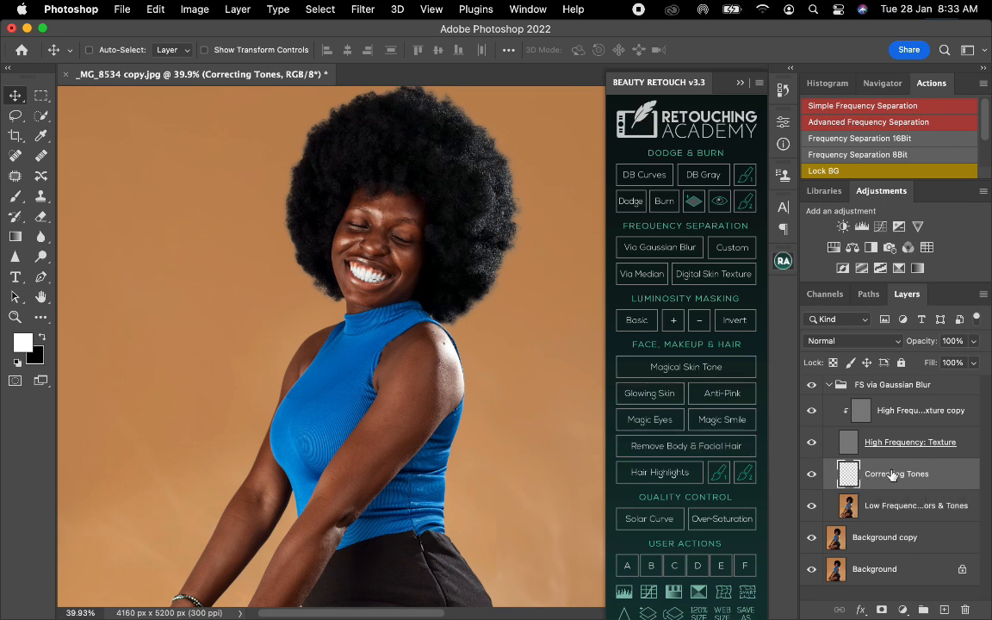
# Step: Hide the Correcting Tones layer and select the High Frequency: Texture layer
pyautogui.click(813, 475)
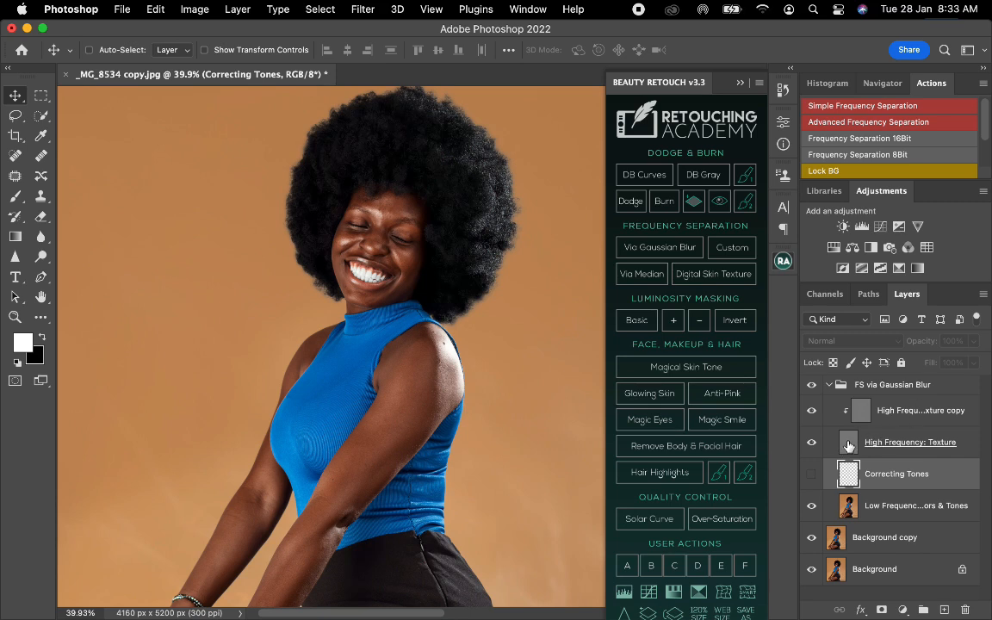
pyautogui.click(852, 445)
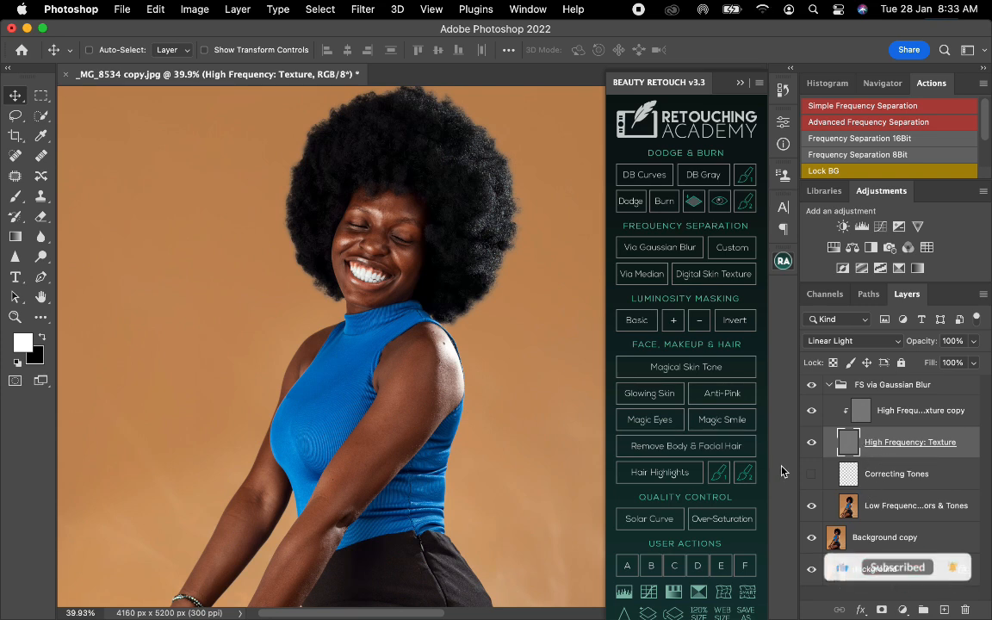
# Step: Blend the forehead tones on the Low Frequency: Colors & Tones layer with the Mixer Brush, sized up to about 90 px
pyautogui.press('super+0')
pyautogui.press('super+equal')
pyautogui.press('super+equal')
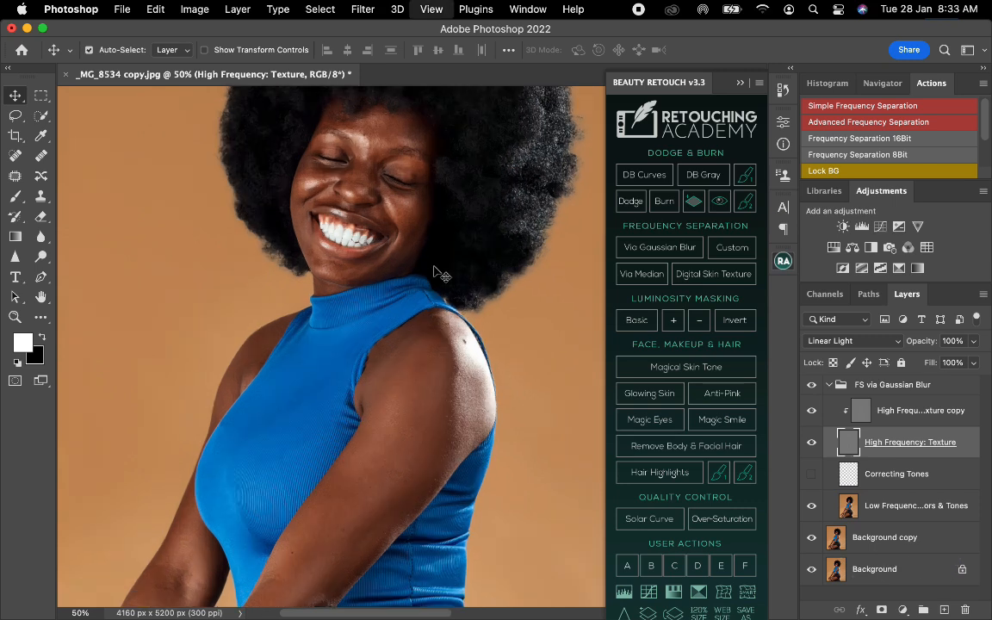
pyautogui.press('super+equal')
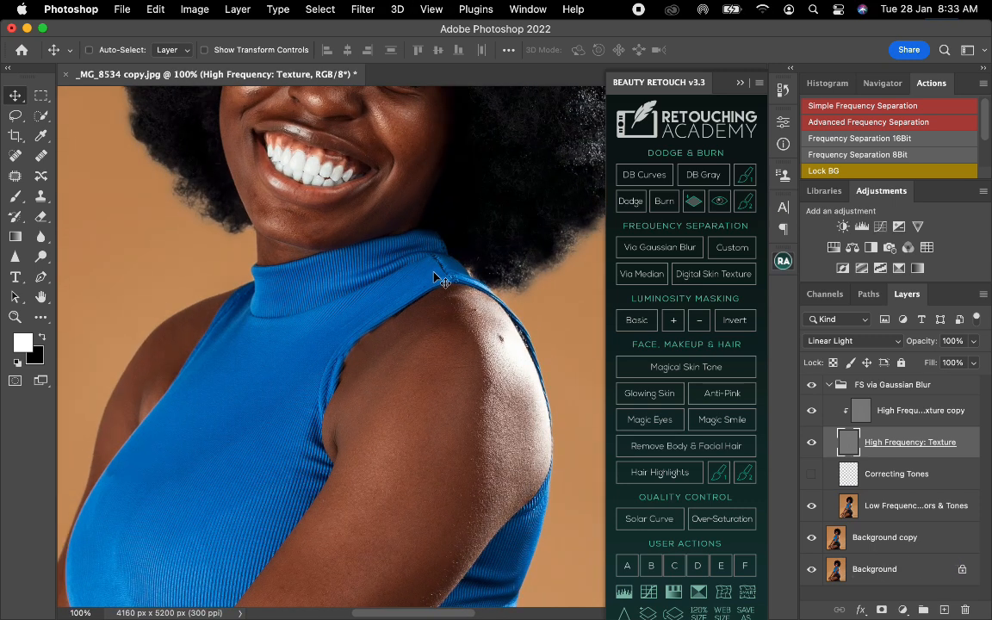
pyautogui.moveTo(416, 268); pyautogui.dragTo(408, 420)
pyautogui.press('super+equal')
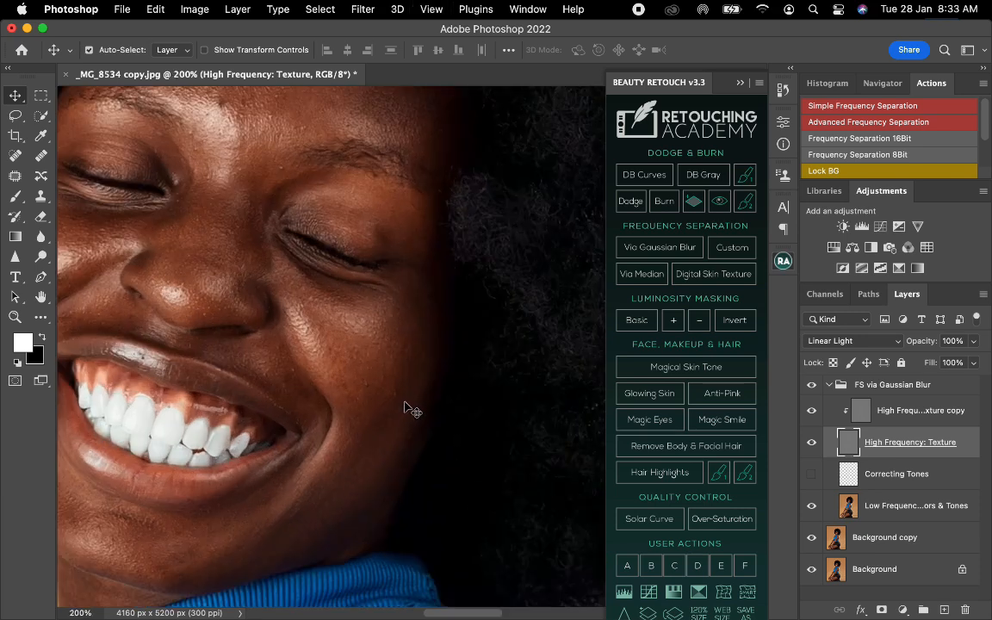
pyautogui.press('z')
pyautogui.moveTo(372, 344); pyautogui.dragTo(332, 333)
pyautogui.press('v')
pyautogui.moveTo(344, 372); pyautogui.dragTo(450, 485)
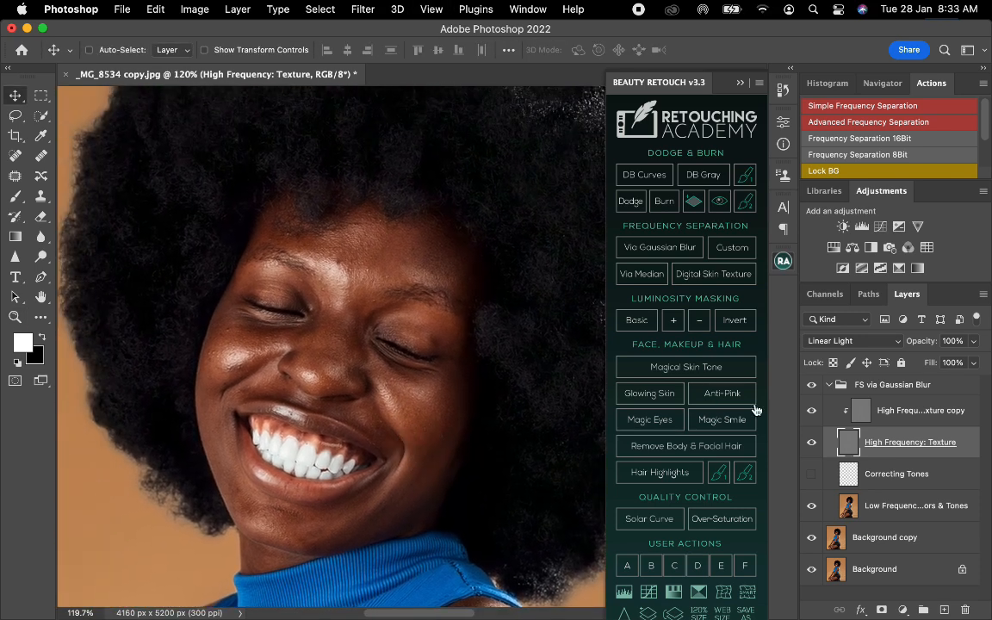
pyautogui.click(880, 515)
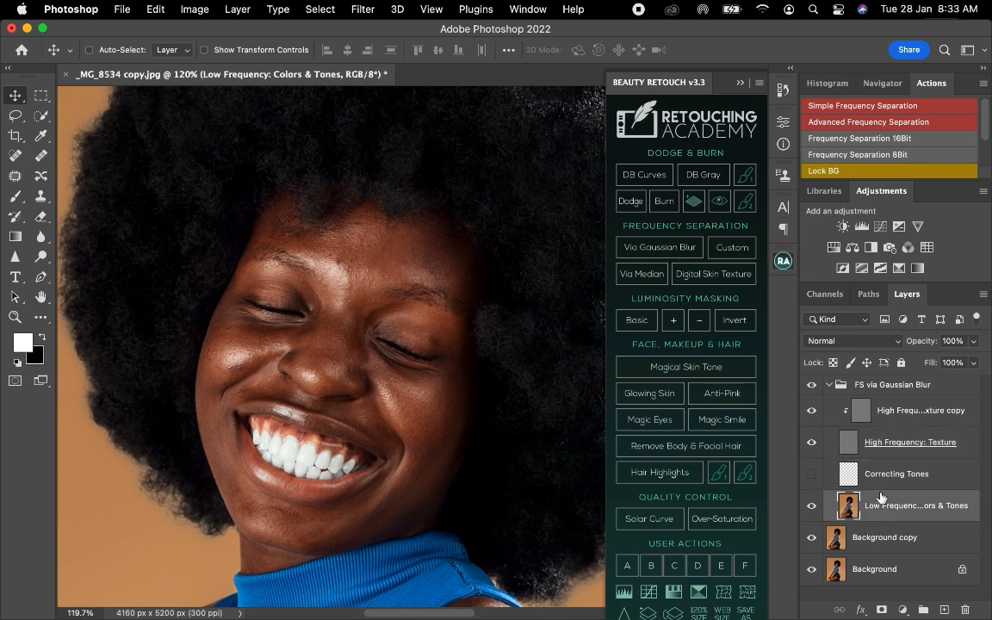
pyautogui.click(40, 318)
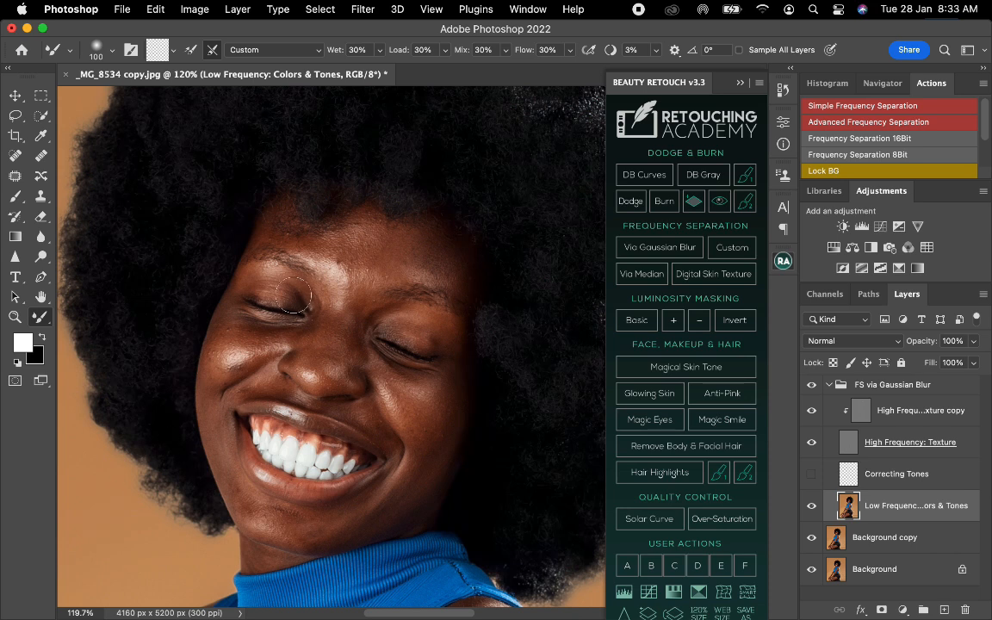
pyautogui.press('[')
pyautogui.press('[')
pyautogui.press('[')
pyautogui.press('[')
pyautogui.press(']')
pyautogui.press(']')
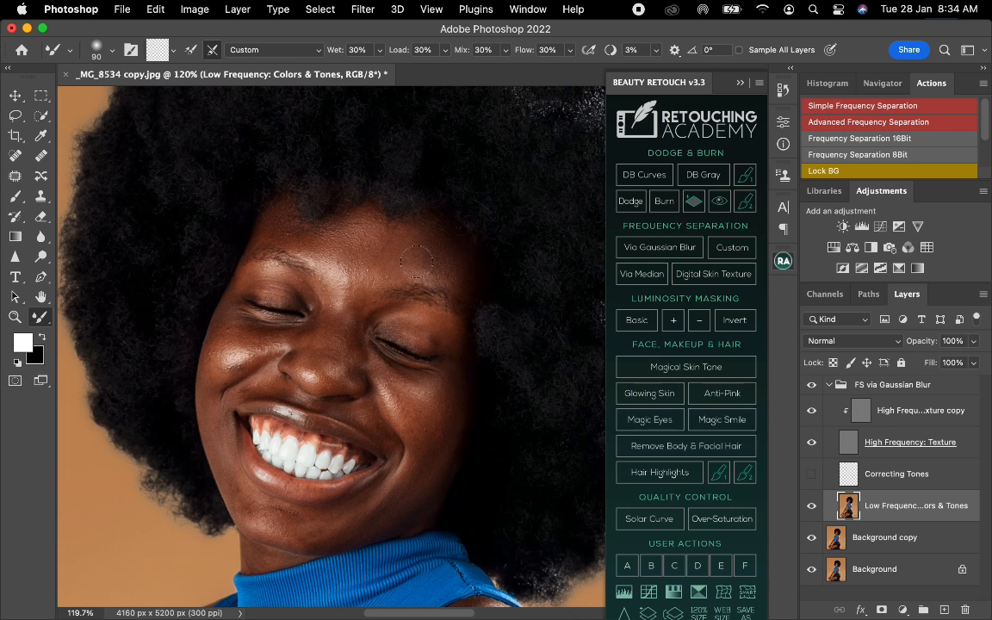
# Step: Soften the forehead and nose highlights with the Mixer Brush at about 60 px
pyautogui.press(']')
pyautogui.press('[')
pyautogui.press('[')
pyautogui.press('[')
pyautogui.press('[')
pyautogui.press('[')
pyautogui.press('[')
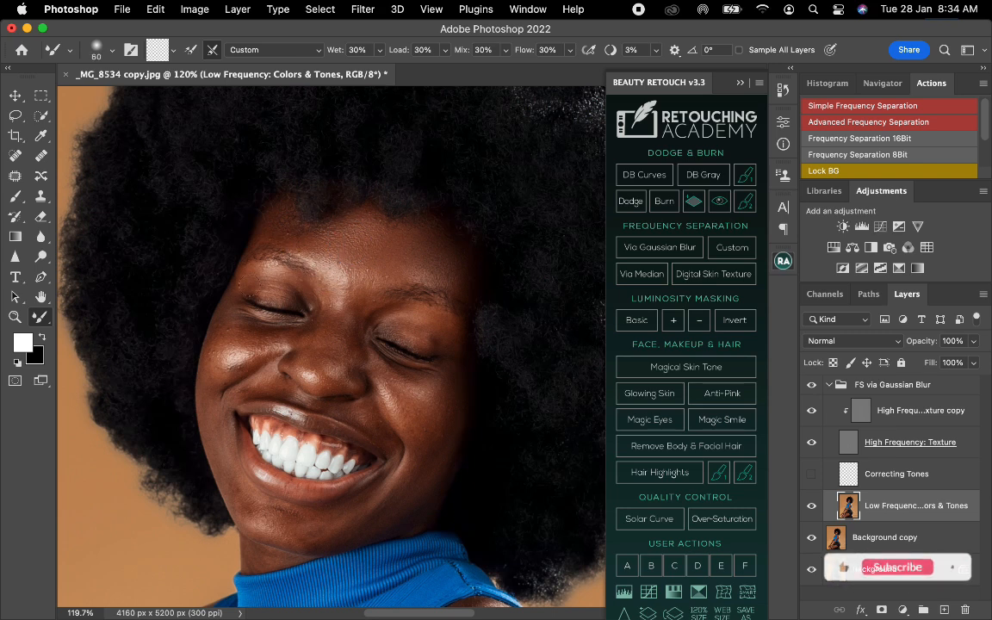
pyautogui.press(']')
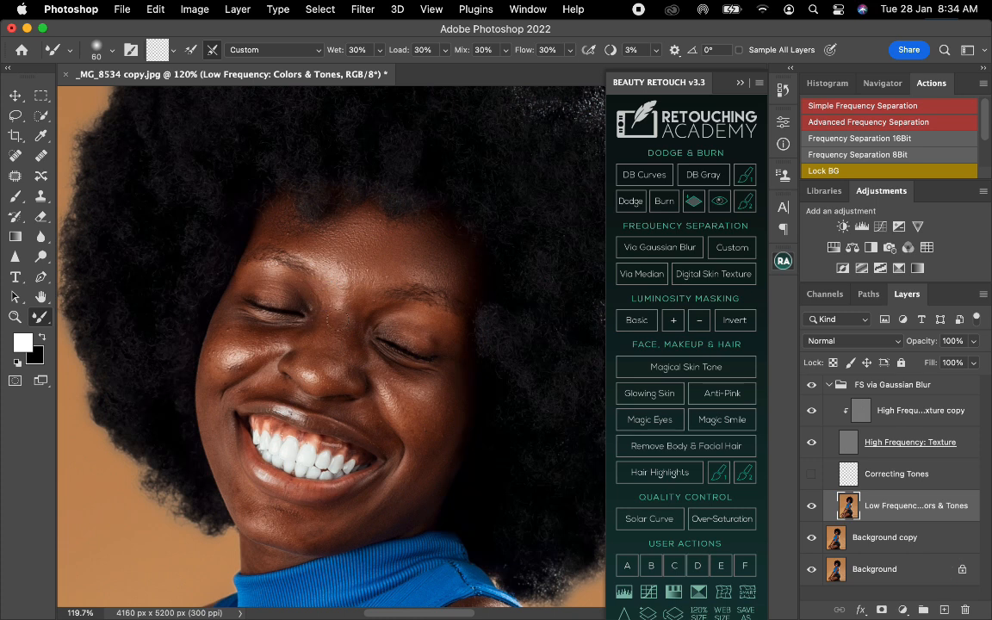
pyautogui.press('[')
pyautogui.press(']')
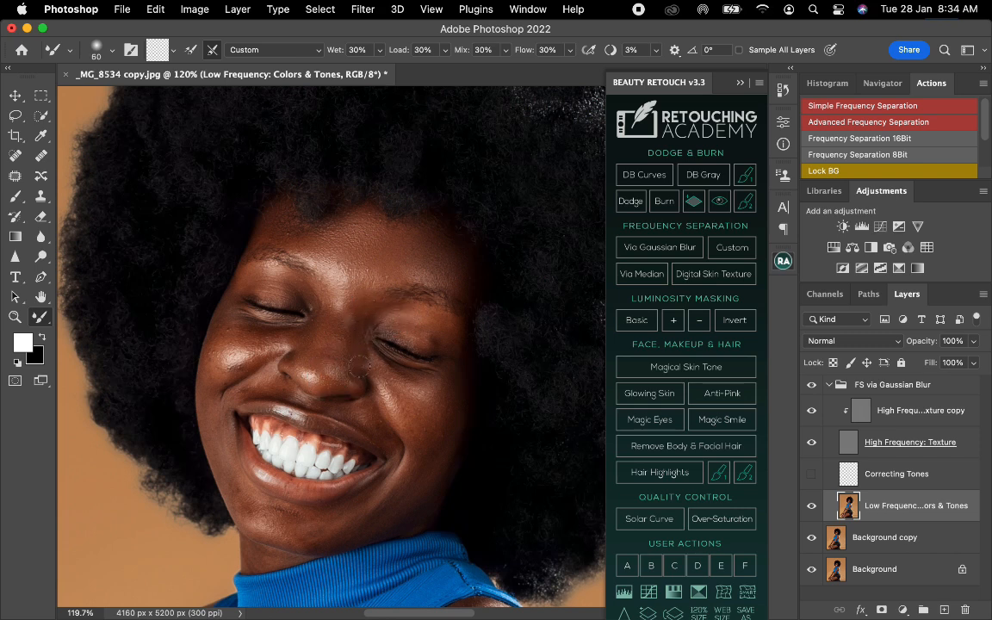
# Step: Smooth the under-eye area and upper cheek on the image's right side with the Mixer Brush at 70 to 90 px
pyautogui.press(']')
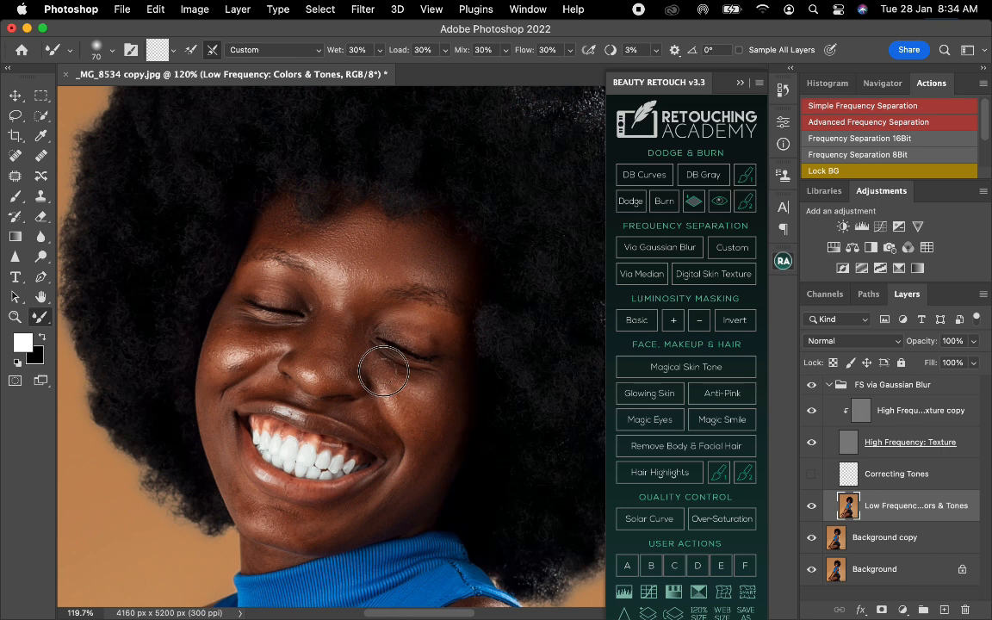
pyautogui.press(']')
pyautogui.press(']')
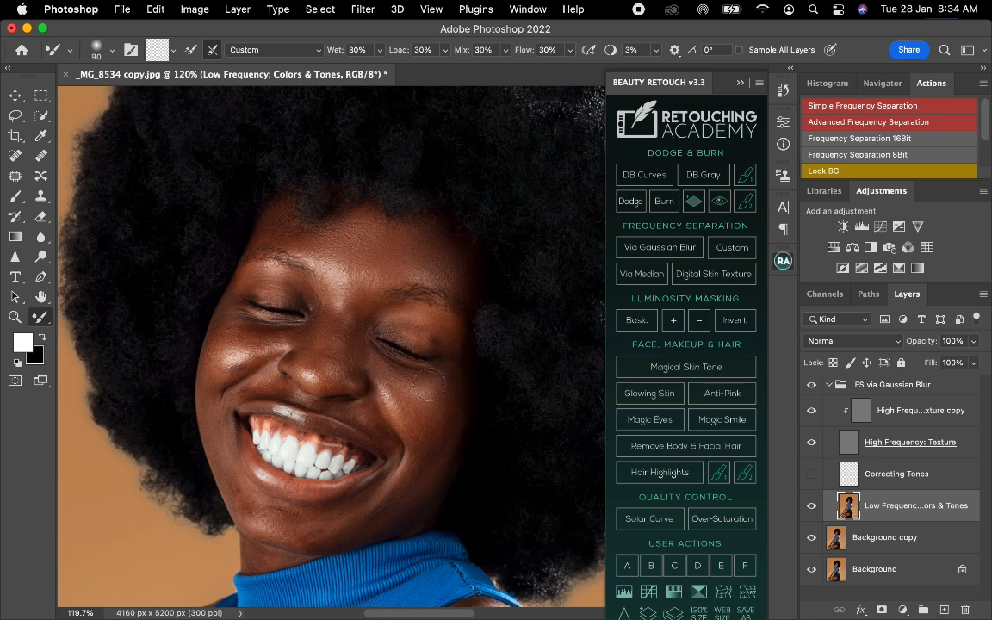
pyautogui.press(']')
pyautogui.press(']')
# Step: Blend the tones along the chin and jaw beside the mouth with the Mixer Brush at about 90 px
pyautogui.press('[')
pyautogui.press('[')
pyautogui.press('[')
pyautogui.press(']')
pyautogui.press(']')
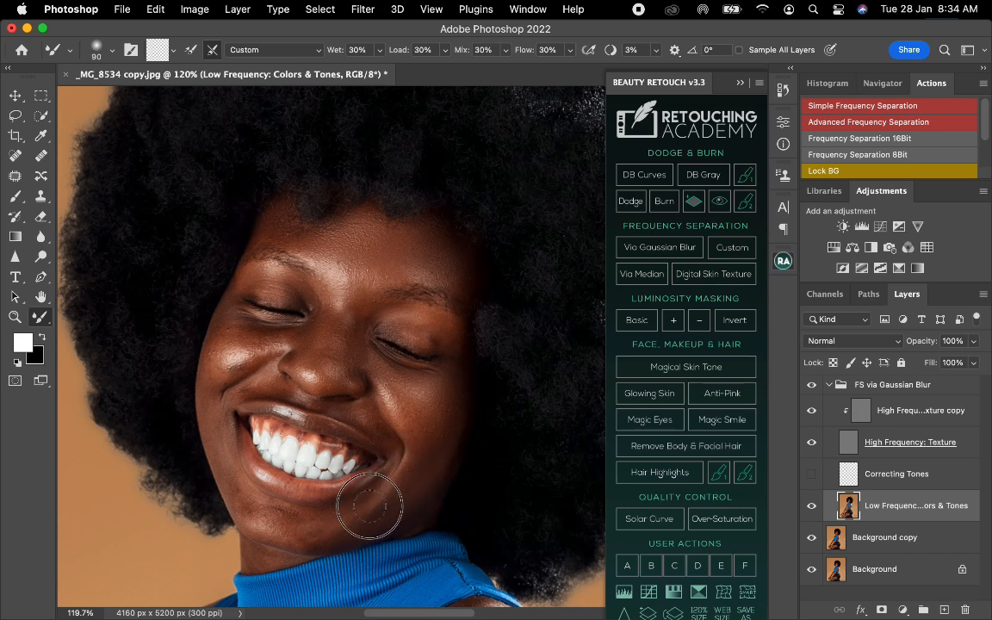
pyautogui.moveTo(414, 491)
pyautogui.mouseDown()
pyautogui.moveTo(435, 459)
pyautogui.moveTo(425, 459)
pyautogui.mouseUp()
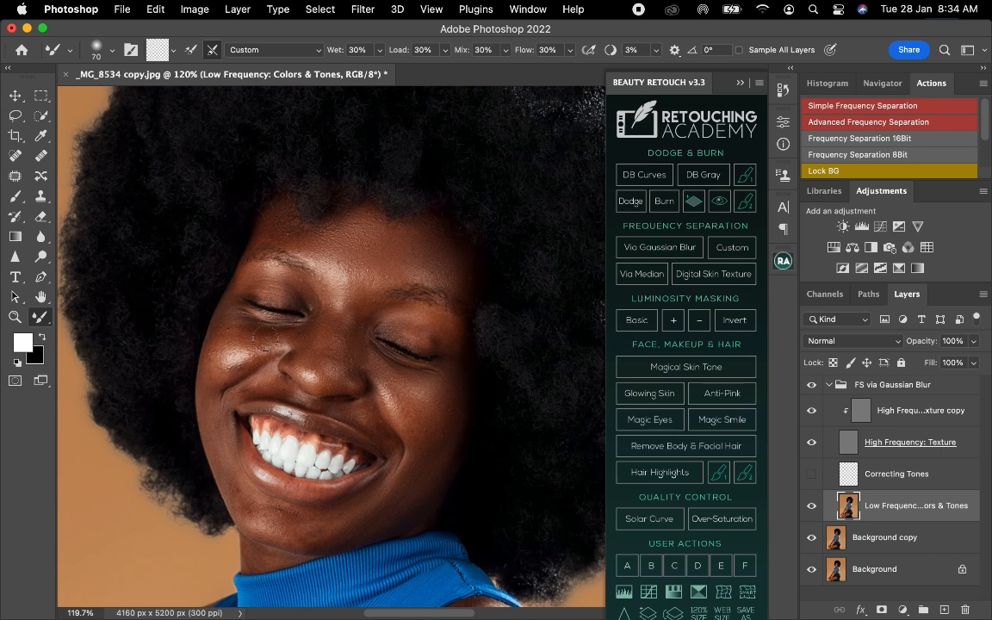
# Step: Smooth the under-eye area and cheek on the image's left side with the Mixer Brush at about 60 to 70 px
pyautogui.moveTo(265, 337)
pyautogui.mouseDown()
pyautogui.moveTo(255, 294)
pyautogui.moveTo(243, 299)
pyautogui.moveTo(247, 324)
pyautogui.moveTo(214, 282)
pyautogui.moveTo(261, 302)
pyautogui.moveTo(249, 347)
pyautogui.mouseUp()
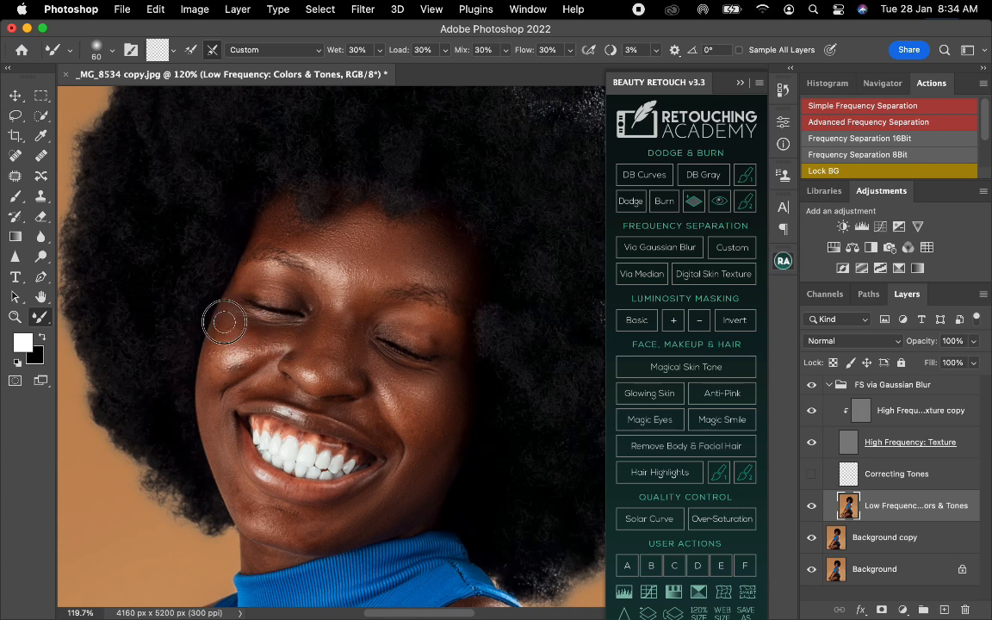
pyautogui.press(']')
pyautogui.press(']')
pyautogui.moveTo(238, 370)
pyautogui.mouseDown()
pyautogui.moveTo(273, 344)
pyautogui.moveTo(257, 344)
pyautogui.moveTo(247, 335)
pyautogui.moveTo(260, 331)
pyautogui.moveTo(244, 324)
pyautogui.moveTo(233, 373)
pyautogui.moveTo(249, 381)
pyautogui.moveTo(223, 398)
pyautogui.moveTo(214, 389)
pyautogui.moveTo(233, 488)
pyautogui.moveTo(257, 521)
pyautogui.moveTo(267, 513)
pyautogui.moveTo(281, 526)
pyautogui.moveTo(329, 526)
pyautogui.moveTo(276, 521)
pyautogui.moveTo(298, 492)
pyautogui.moveTo(306, 406)
pyautogui.moveTo(239, 376)
pyautogui.moveTo(282, 370)
pyautogui.moveTo(274, 357)
pyautogui.moveTo(255, 391)
pyautogui.mouseUp()
# Step: Refine the smile-line transition beside the mouth on the image's left side, reducing the Mixer Brush to 40 px
pyautogui.press(']')
pyautogui.press('[')
pyautogui.press('[')
pyautogui.press('[')
pyautogui.press(']')
pyautogui.press(']')
pyautogui.press('[')
pyautogui.press('[')
pyautogui.press('[')
pyautogui.press('[')
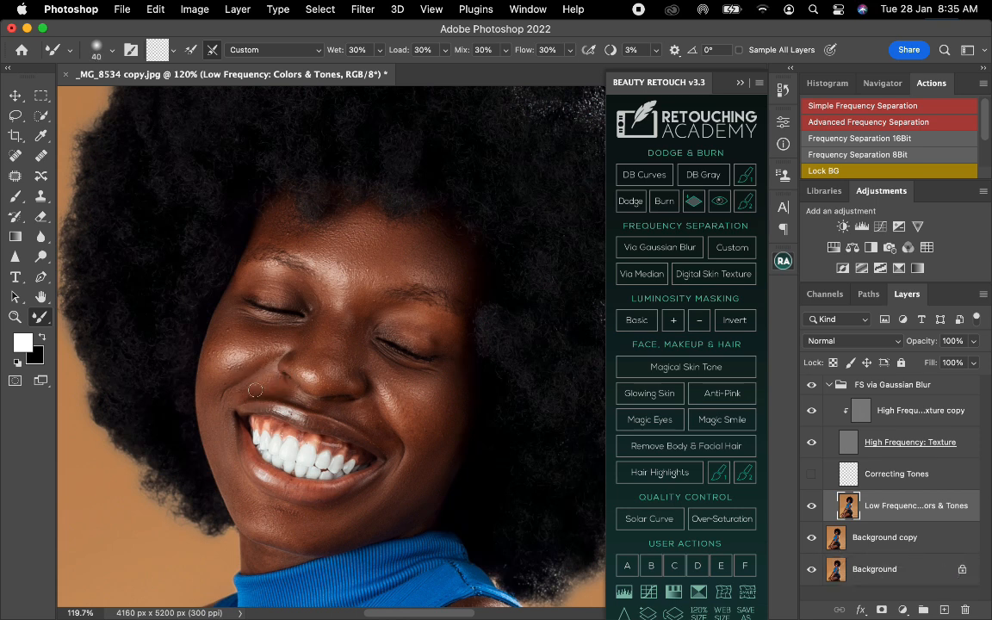
# Step: Even out the lower cheek on the image's right side with the Mixer Brush at about 80 px
pyautogui.press(']')
pyautogui.press(']')
pyautogui.press(']')
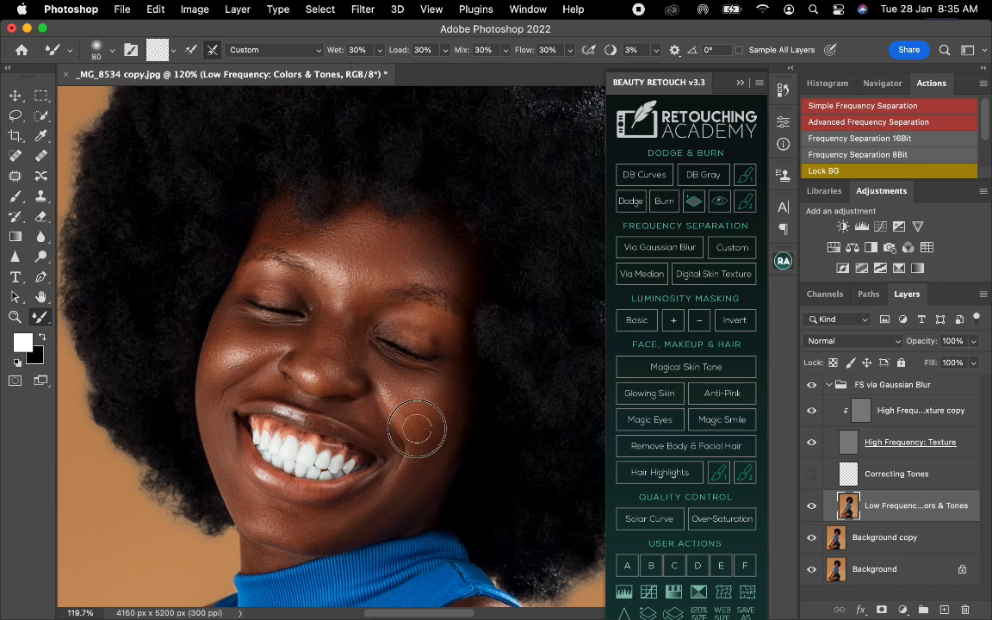
pyautogui.press('[')
pyautogui.press('[')
pyautogui.press('[')
pyautogui.press('[')
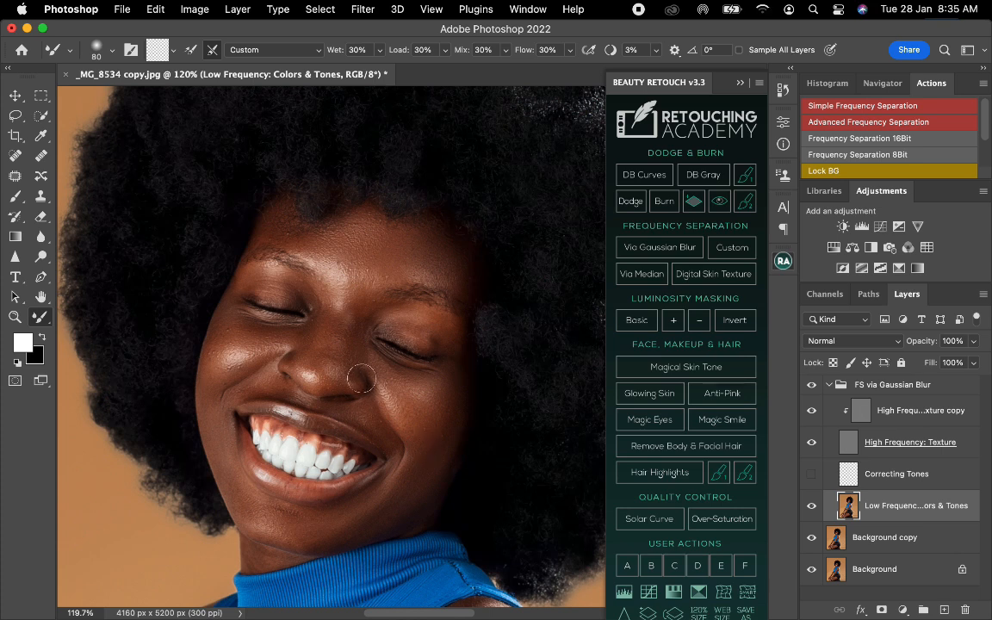
# Step: Blend the remaining uneven tones around the nose with the Mixer Brush, finishing at 60 px
pyautogui.press('[')
pyautogui.press('[')
pyautogui.press('[')
pyautogui.press(']')
pyautogui.press(']')
pyautogui.press(']')
pyautogui.press('[')
pyautogui.press('[')
pyautogui.press('[')
# Step: Clean up forehead and cheek skin texture on the High Frequency: Texture copy layer with a 15 px Clone Stamp
pyautogui.click(879, 419)
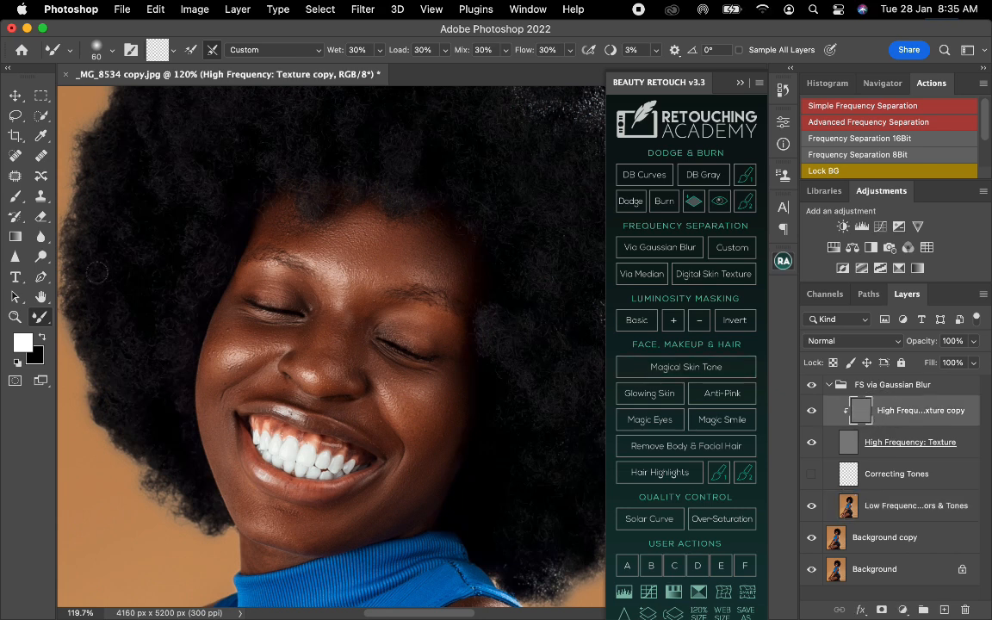
pyautogui.click(41, 197)
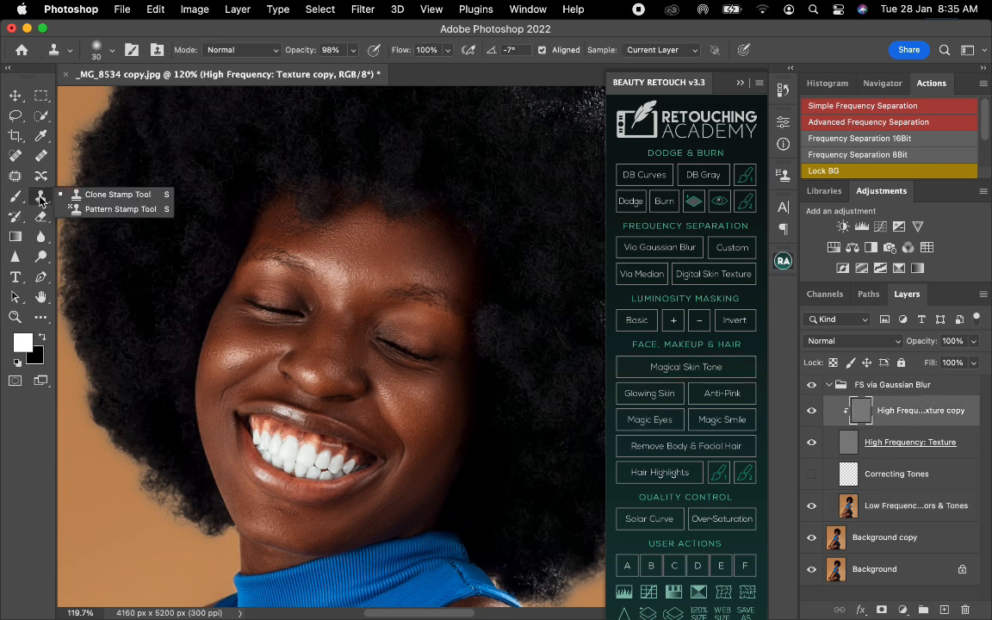
pyautogui.click(90, 196)
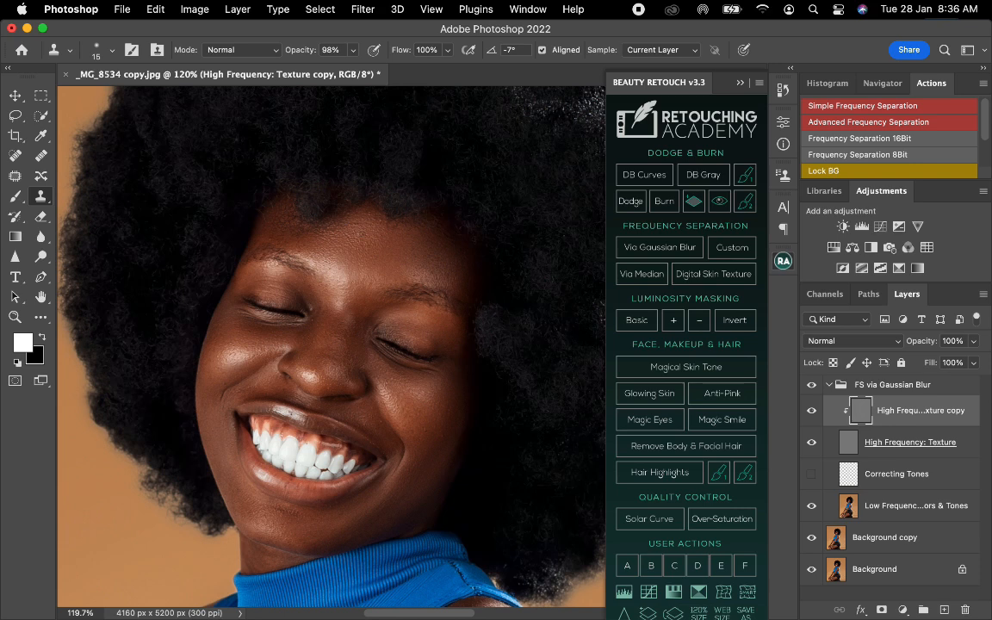
pyautogui.moveTo(351, 225)
pyautogui.mouseDown()
pyautogui.moveTo(359, 246)
pyautogui.moveTo(368, 220)
pyautogui.mouseUp()
pyautogui.keyDown('alt'); pyautogui.click(396, 392); pyautogui.keyUp('alt')
# Step: Smooth the forehead tones further on the Low Frequency: Colors & Tones layer with the Mixer Brush at 100 px
pyautogui.click(929, 516)
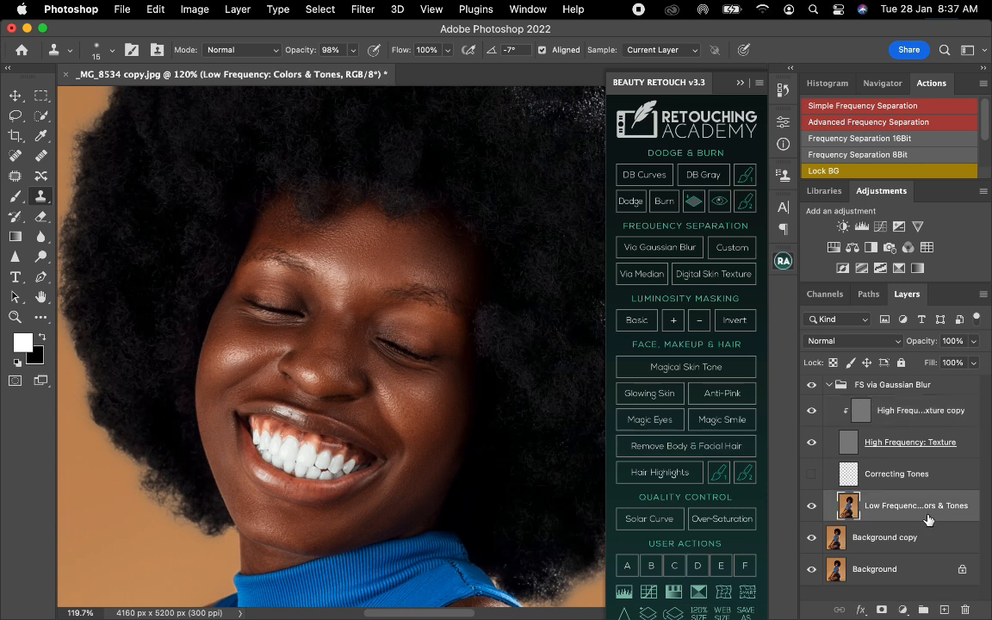
pyautogui.press('b')
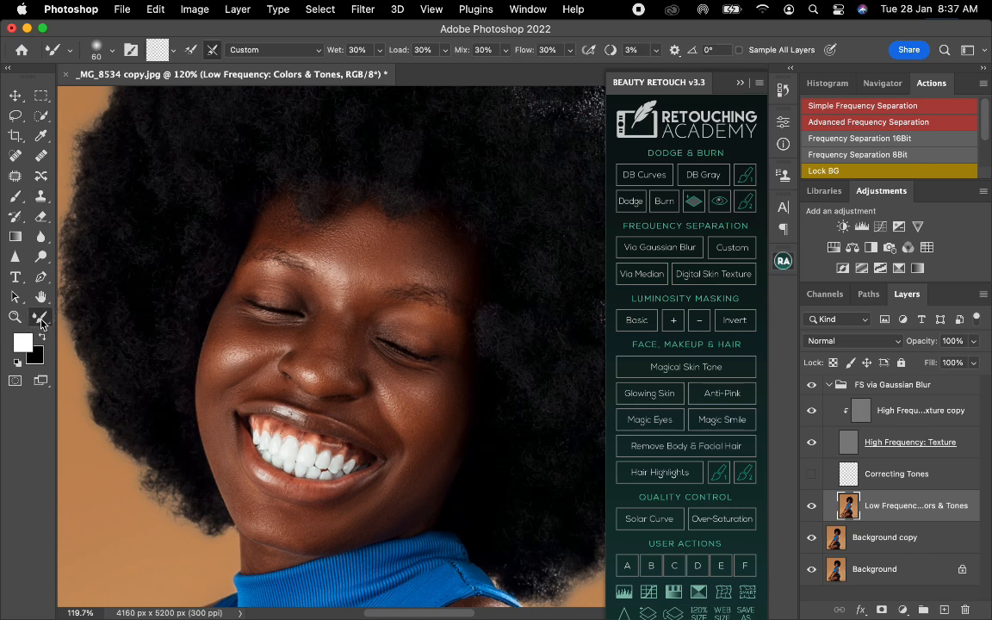
pyautogui.press(']')
pyautogui.press(']')
pyautogui.press(']')
pyautogui.press(']')
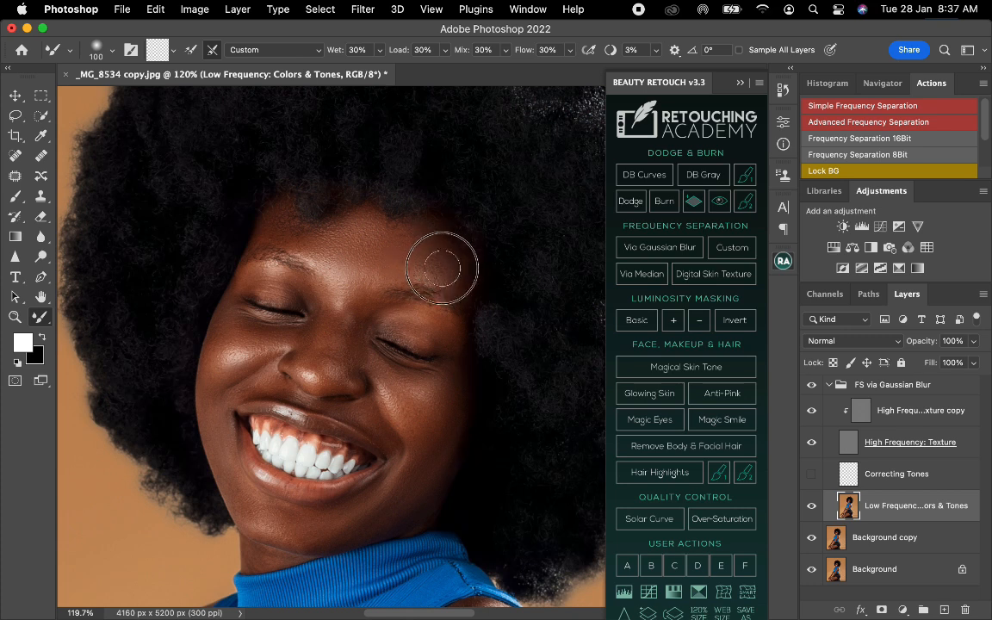
# Step: Blend the tones on both eyelids with the Mixer Brush at 60 to 70 px
pyautogui.press('[')
pyautogui.press('[')
pyautogui.press('[')
pyautogui.press('[')
pyautogui.press('[')
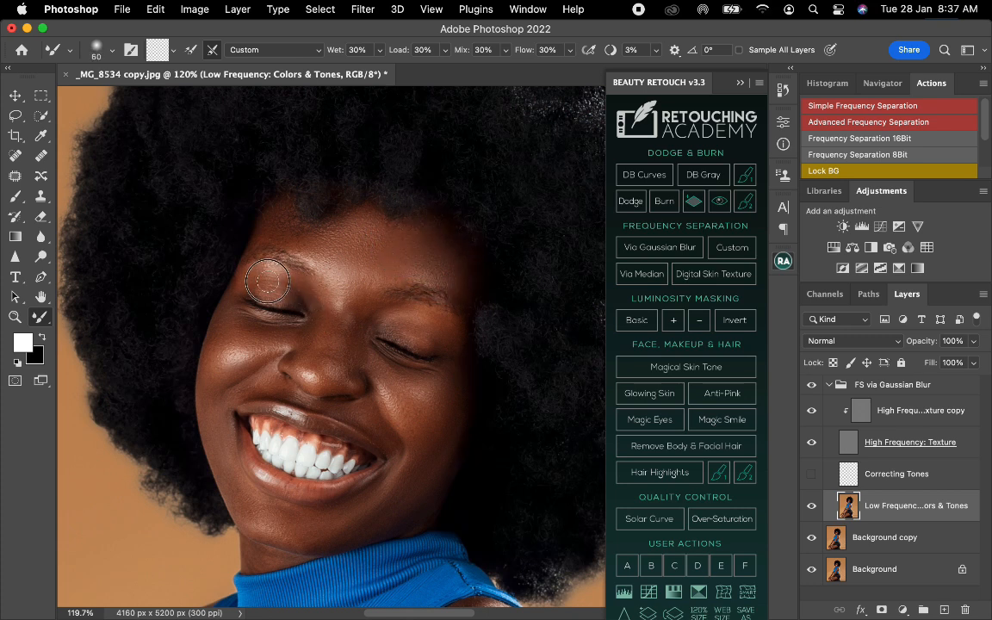
pyautogui.press(']')
pyautogui.press(']')
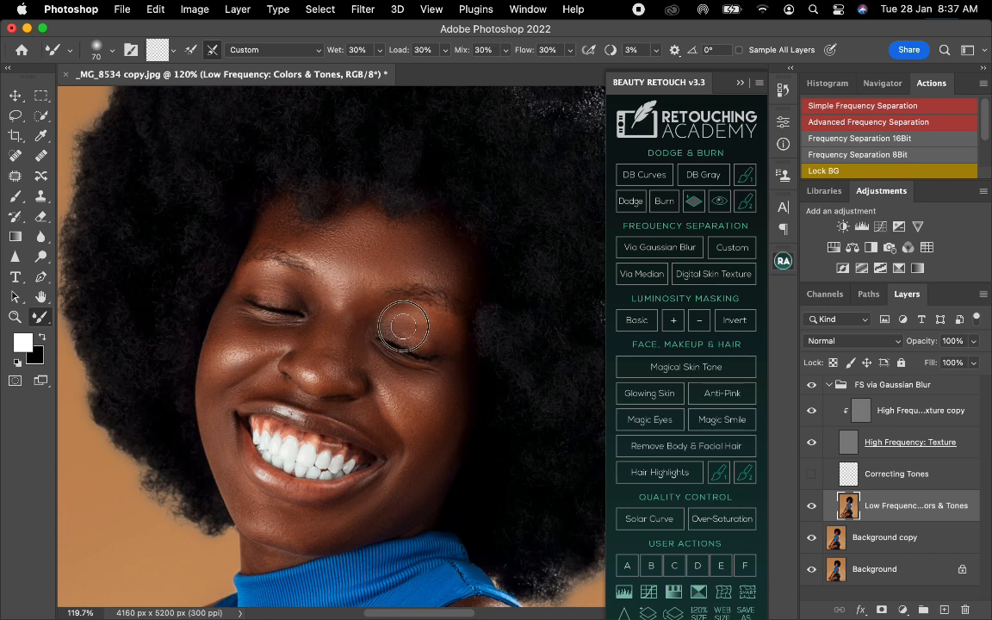
# Step: Blend the larger skin areas down to the neck with the Mixer Brush enlarged to about 125 px
pyautogui.press(']')
pyautogui.press(']')
pyautogui.press(']')
pyautogui.press(']')
pyautogui.press('[')
pyautogui.press('[')
pyautogui.press('[')
pyautogui.press('[')
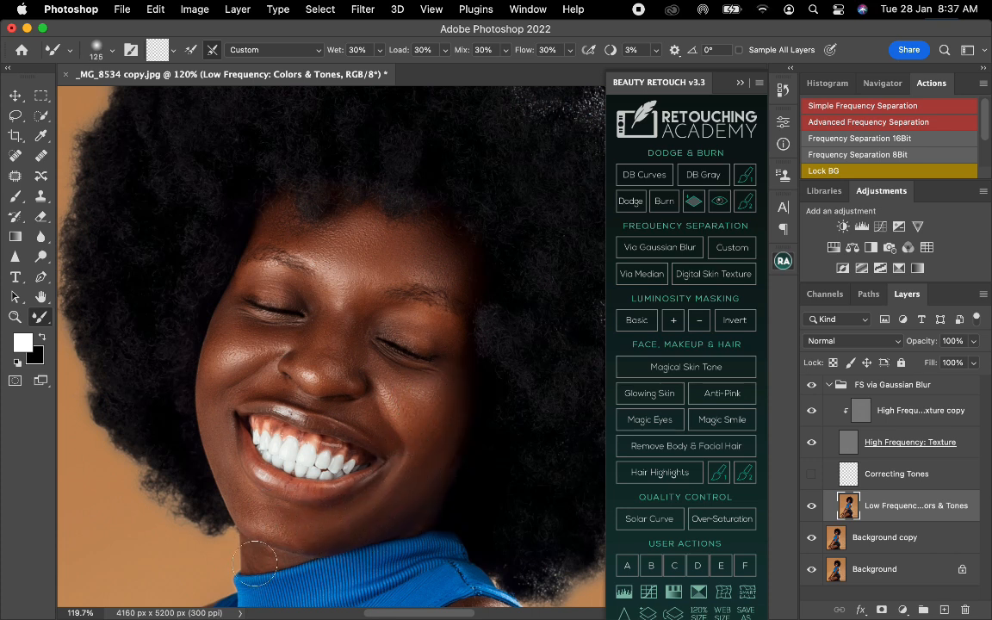
# Step: Refine small facial details with a 35 px Mixer Brush and toggle the FS via Gaussian Blur group to compare before and after
pyautogui.press('[')
pyautogui.press('[')
pyautogui.press('[')
pyautogui.press('[')
pyautogui.press('[')
pyautogui.click(812, 387)
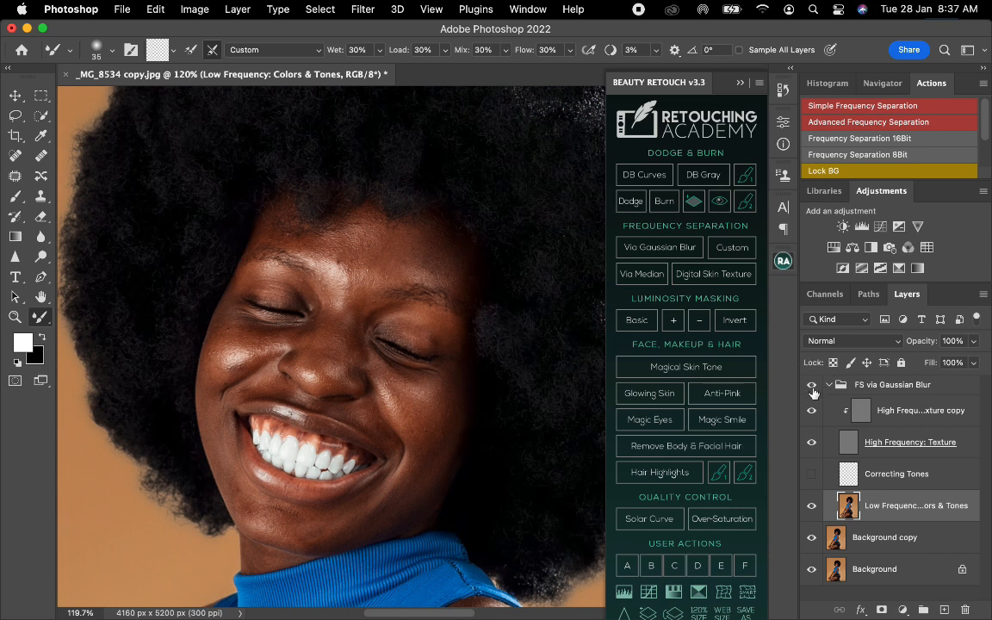
pyautogui.click(812, 386)
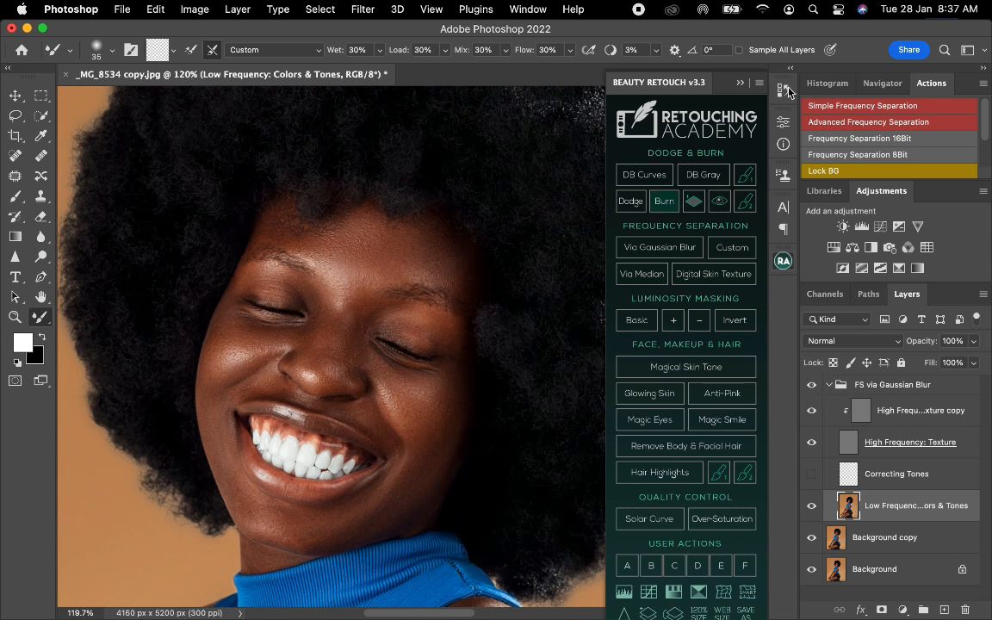
# Step: Clean the spots on the front upper arm on the High Frequency: Texture copy layer using the Clone Stamp at 15 px
pyautogui.click(479, 258)
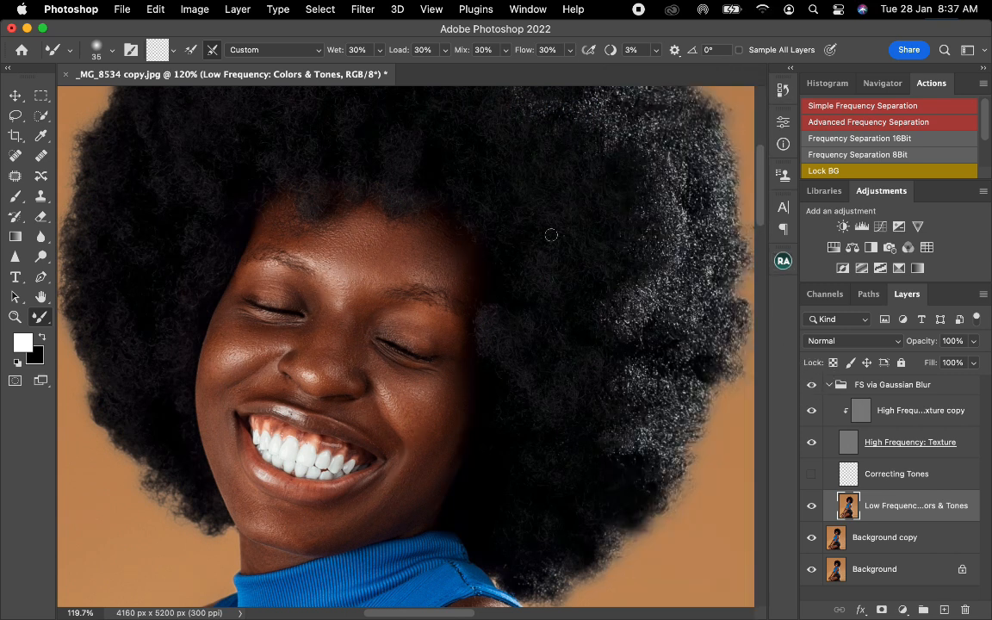
pyautogui.moveTo(399, 505); pyautogui.dragTo(367, 160)
pyautogui.moveTo(482, 395); pyautogui.dragTo(561, 300)
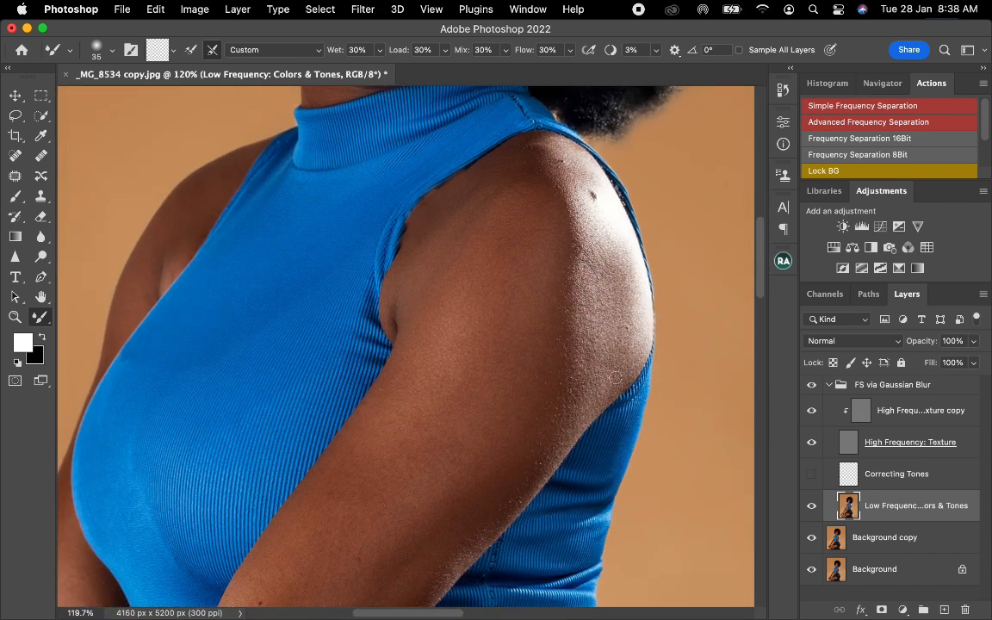
pyautogui.click(887, 412)
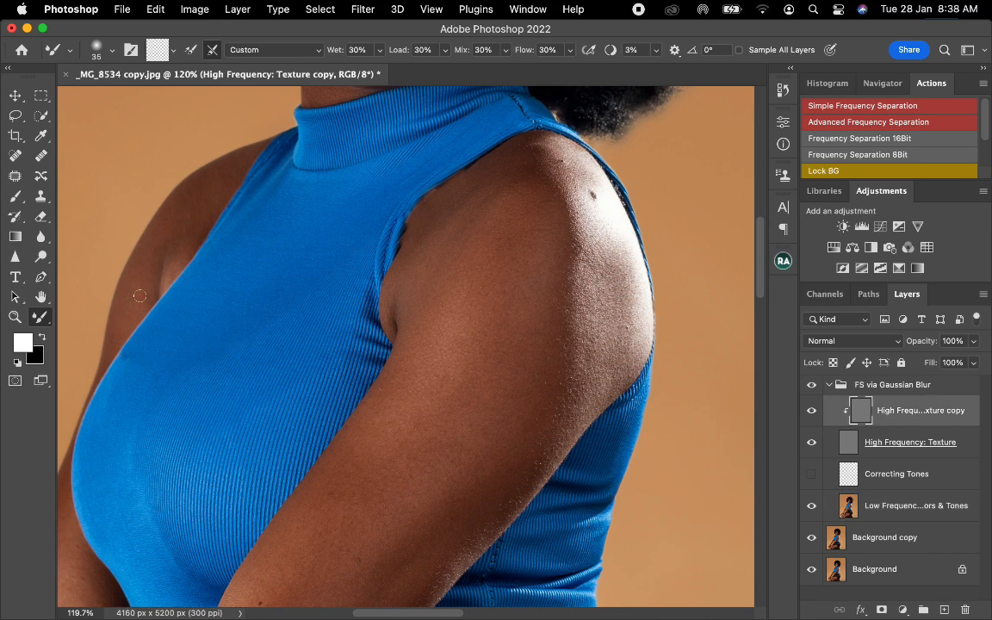
pyautogui.click(40, 197)
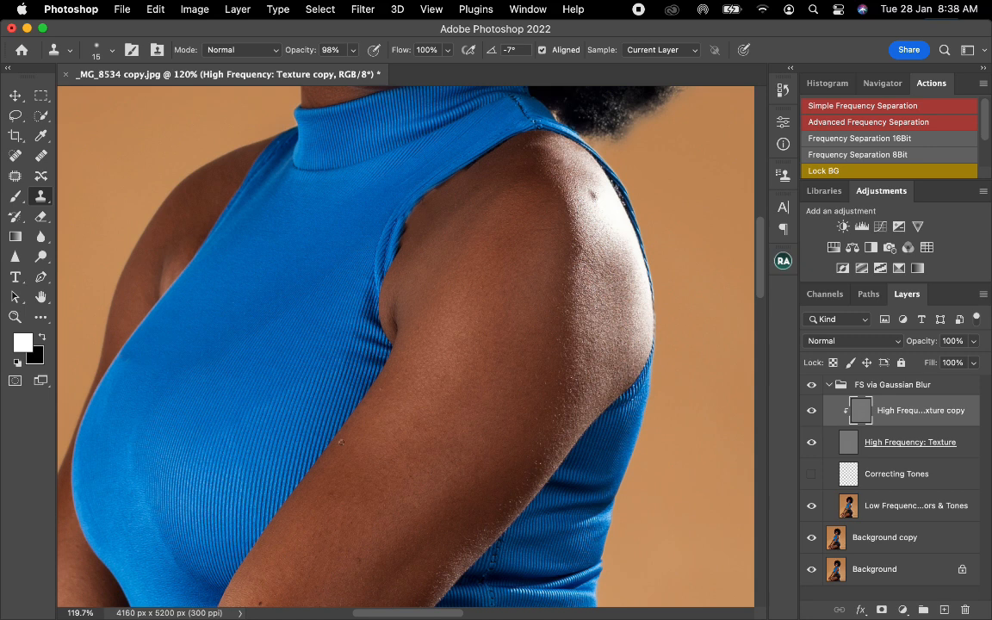
pyautogui.keyDown('alt'); pyautogui.click(369, 416); pyautogui.keyUp('alt')
# Step: Blend the front shoulder's tones on the Low Frequency: Colors & Tones layer with the Mixer Brush, enlarging it from 70 to 200 px
pyautogui.click(881, 514)
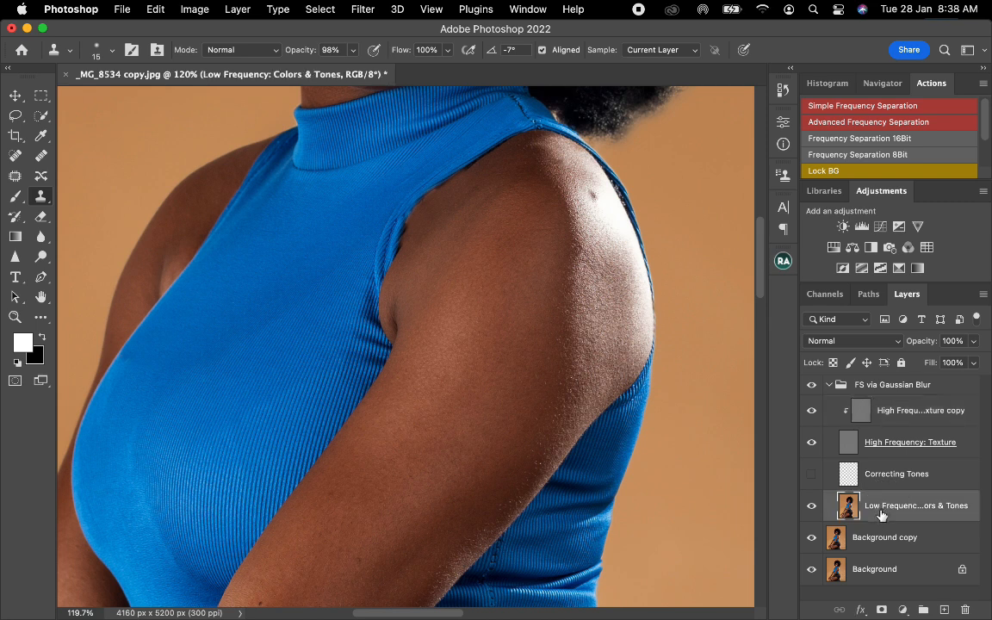
pyautogui.click(40, 317)
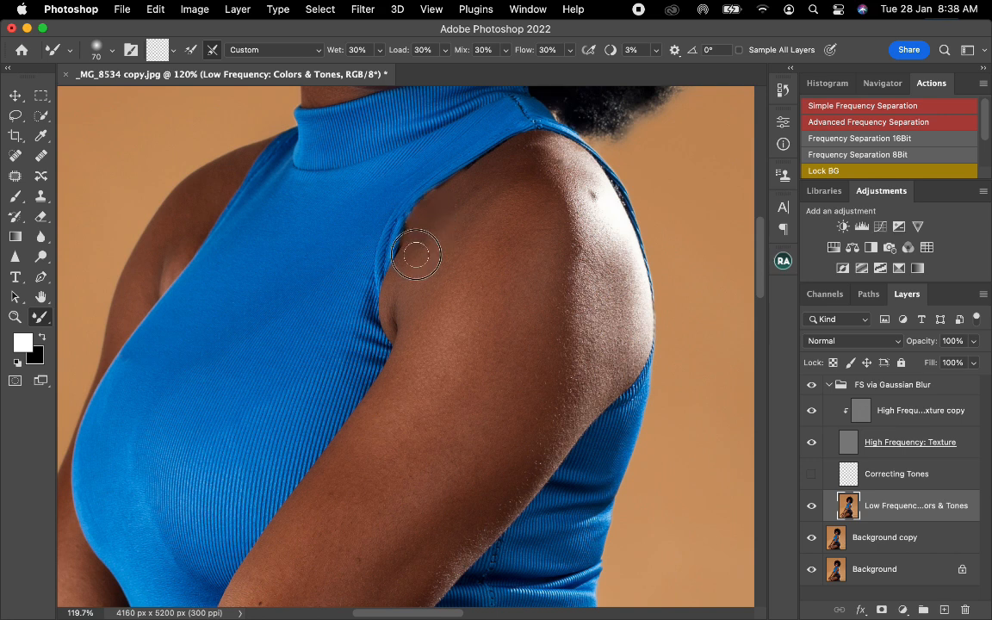
pyautogui.press(']')
pyautogui.press(']')
pyautogui.press(']')
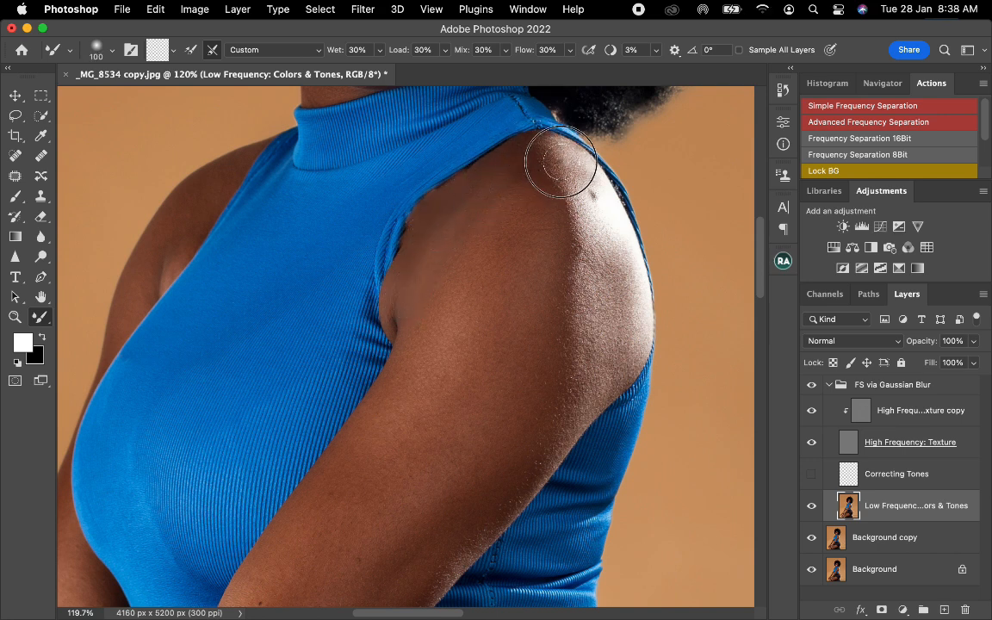
pyautogui.press(']')
pyautogui.press(']')
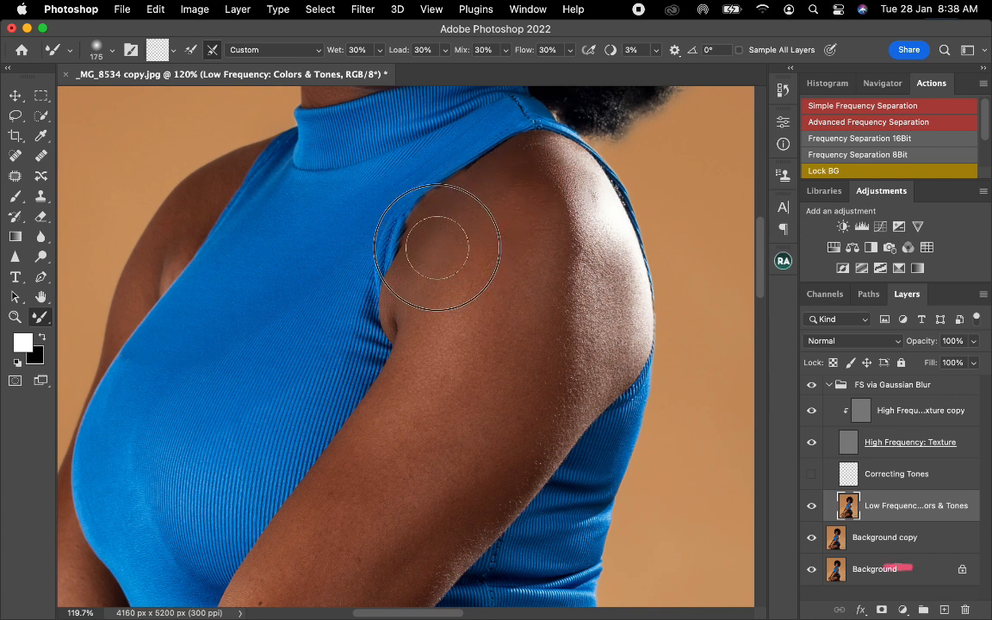
pyautogui.press(']')
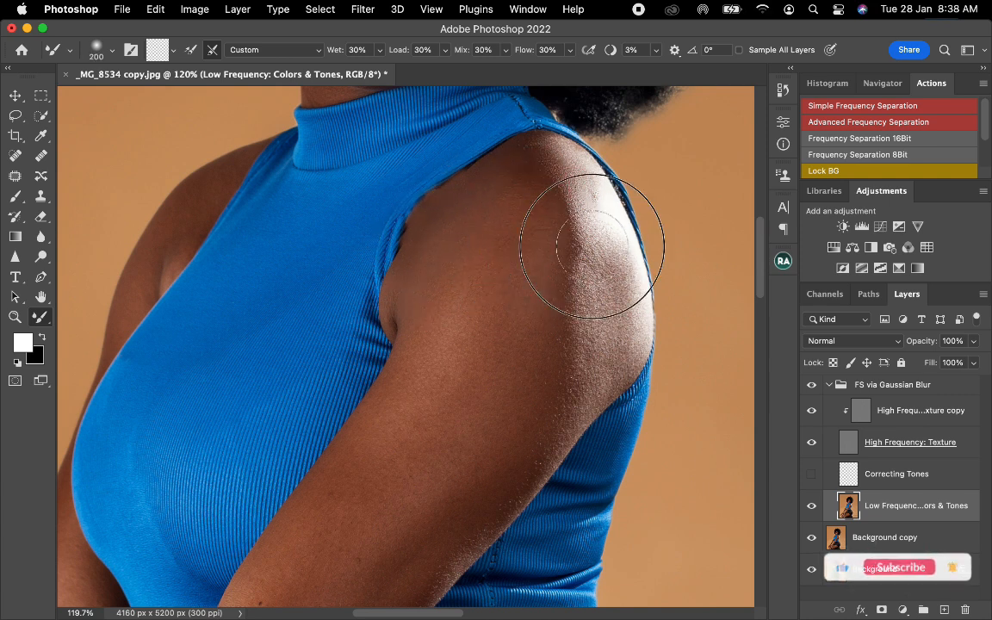
pyautogui.press(']')
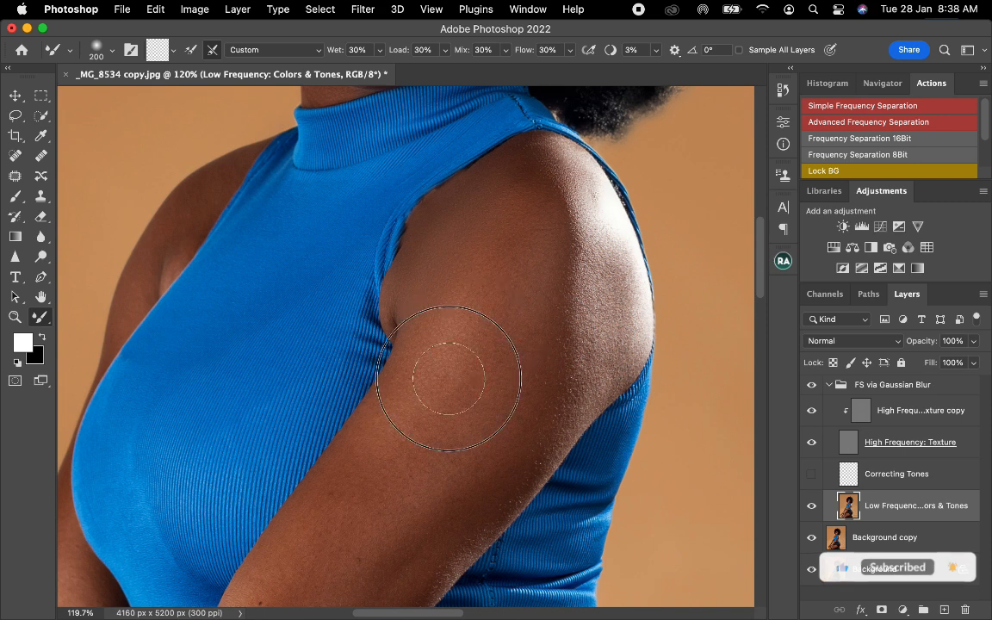
# Step: Blend the broad tones across the front upper arm with the Mixer Brush enlarged from 250 to 400 px
pyautogui.press(']')
pyautogui.press(']')
pyautogui.press(']')
pyautogui.press(']')
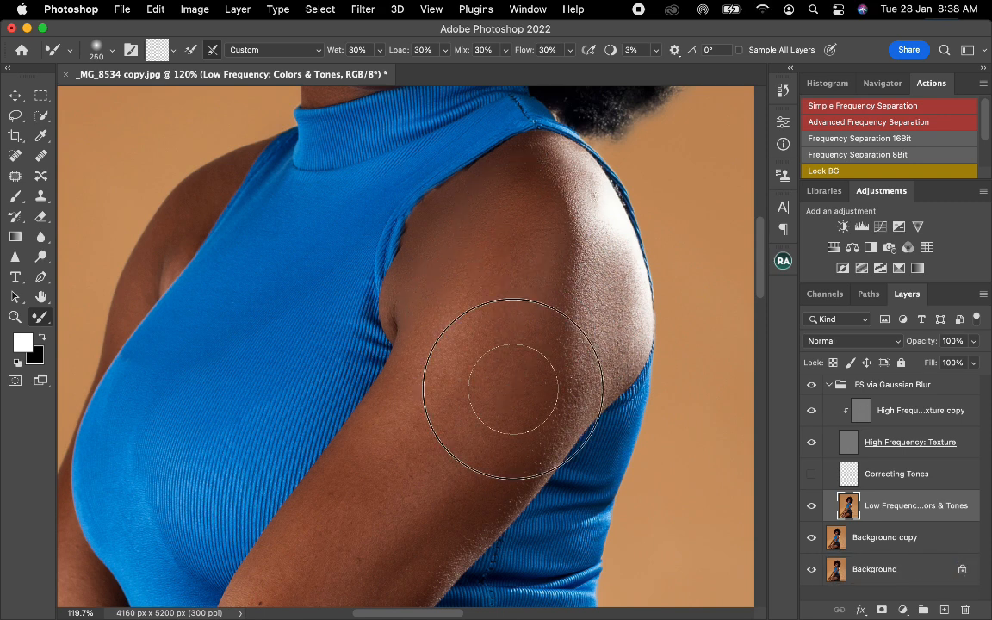
pyautogui.press(']')
pyautogui.press(']')
pyautogui.press(']')
pyautogui.press(']')
pyautogui.moveTo(458, 410)
pyautogui.mouseDown()
pyautogui.moveTo(490, 410)
pyautogui.moveTo(501, 398)
pyautogui.moveTo(463, 283)
pyautogui.moveTo(473, 304)
pyautogui.moveTo(487, 293)
pyautogui.moveTo(479, 262)
pyautogui.moveTo(498, 264)
pyautogui.moveTo(505, 194)
pyautogui.moveTo(505, 219)
pyautogui.moveTo(486, 228)
pyautogui.moveTo(480, 259)
pyautogui.mouseUp()
# Step: Refine the front arm's tones from the shoulder toward the elbow with the Mixer Brush reduced to 175 to 200 px
pyautogui.press('[')
pyautogui.press('[')
pyautogui.press('[')
pyautogui.press('[')
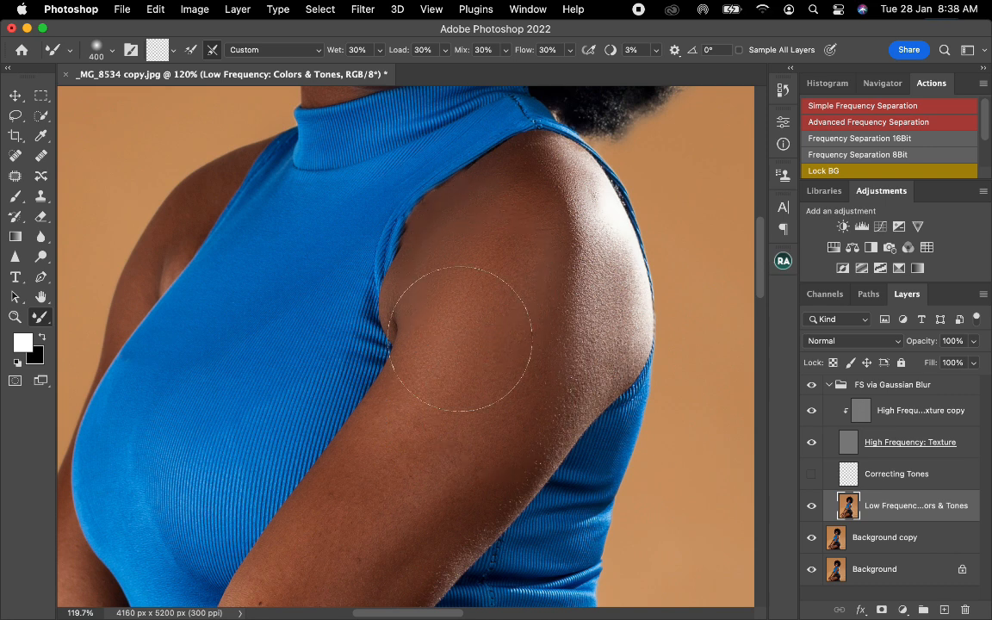
pyautogui.press('[')
pyautogui.press('[')
pyautogui.press('[')
pyautogui.moveTo(466, 331); pyautogui.dragTo(463, 326)
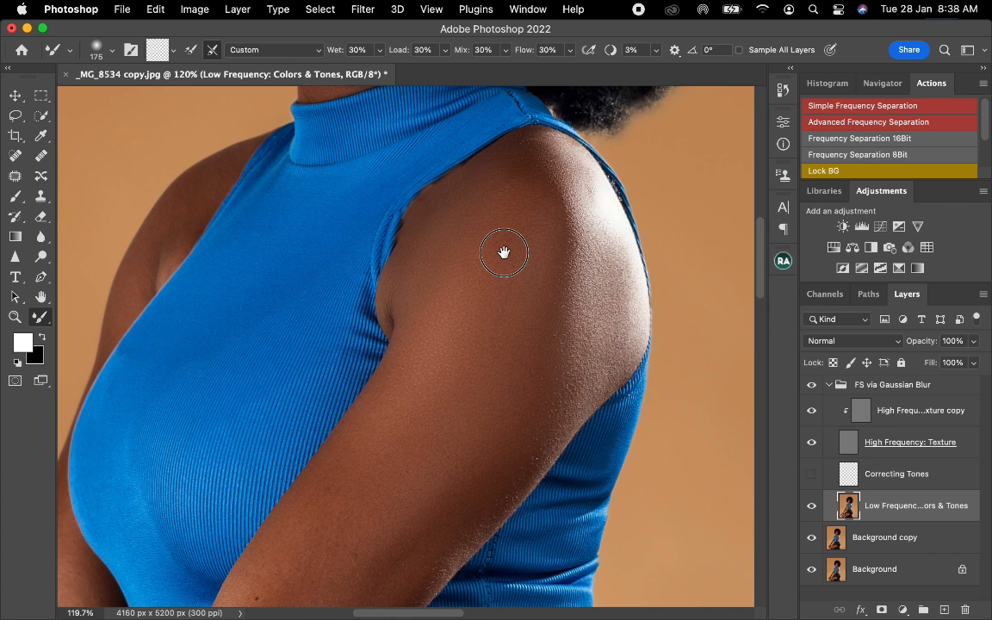
pyautogui.scroll(-10, 504, 251)
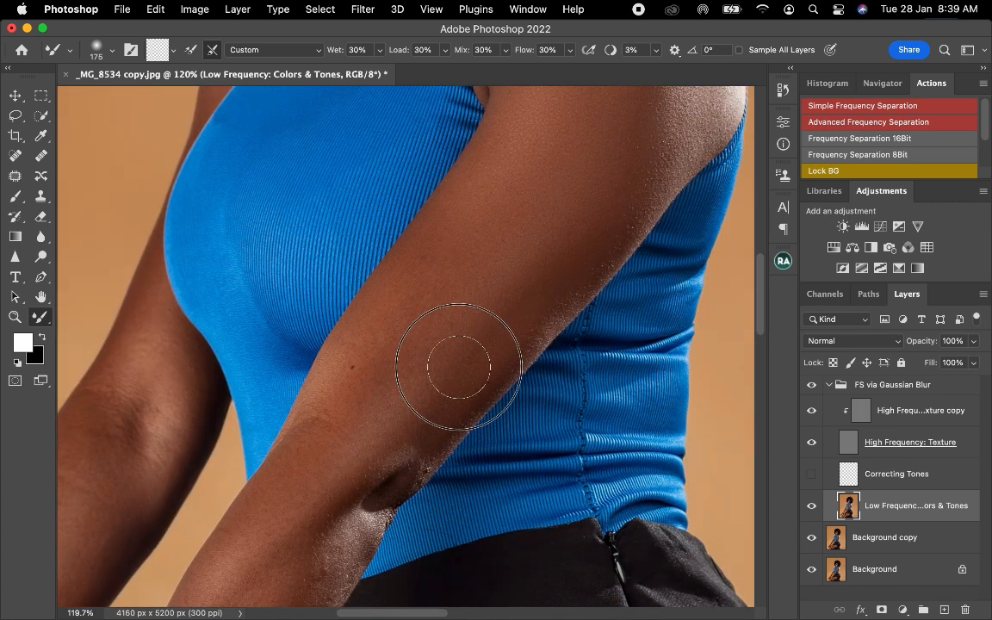
pyautogui.press(']')
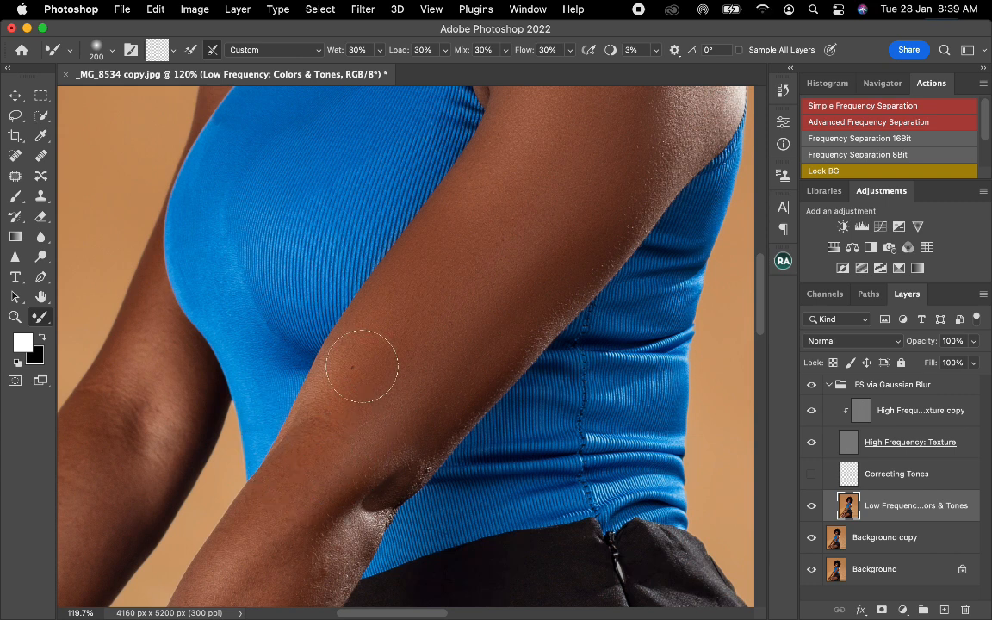
# Step: Smooth the tones around the front arm's elbow and upper forearm with the Mixer Brush at 90 to 175 px
pyautogui.moveTo(379, 428); pyautogui.dragTo(487, 272)
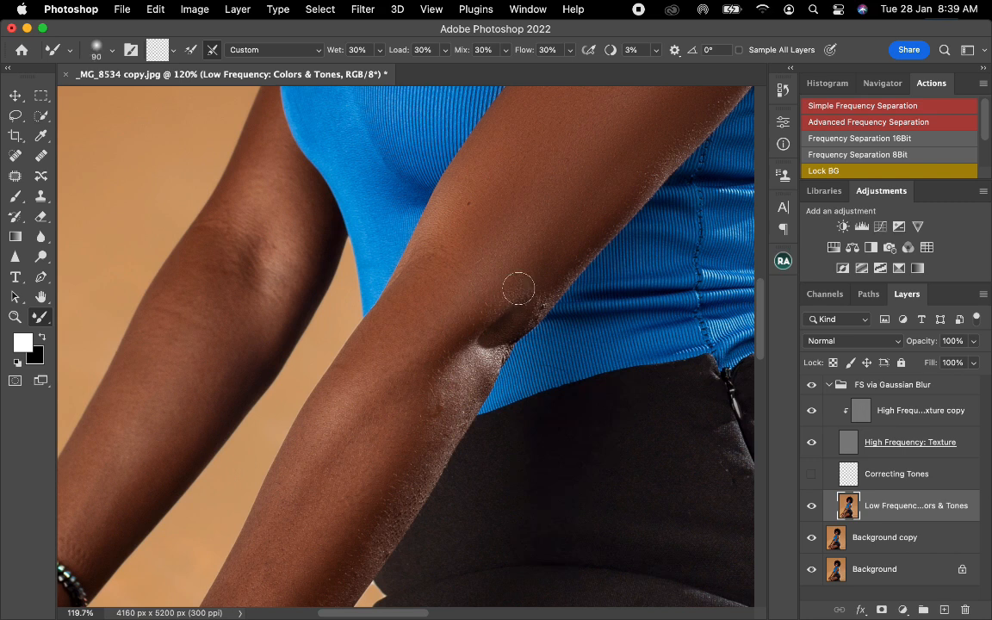
pyautogui.press(']')
pyautogui.press(']')
pyautogui.press(']')
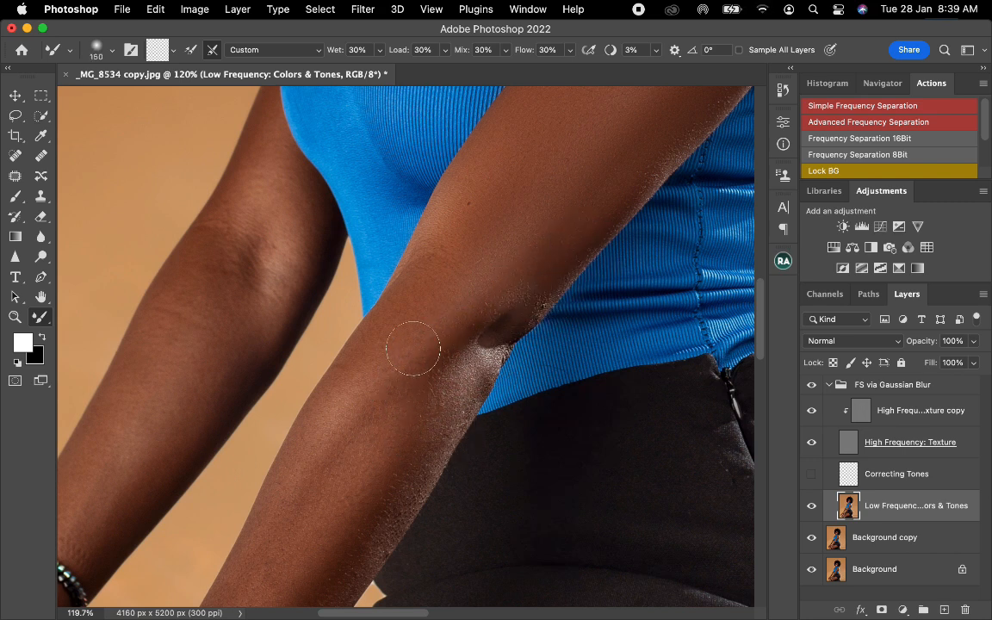
pyautogui.press(']')
pyautogui.press(']')
pyautogui.moveTo(351, 420)
pyautogui.mouseDown()
pyautogui.moveTo(348, 403)
pyautogui.moveTo(313, 435)
pyautogui.moveTo(336, 449)
pyautogui.moveTo(343, 473)
pyautogui.moveTo(384, 429)
pyautogui.moveTo(410, 431)
pyautogui.moveTo(343, 517)
pyautogui.moveTo(404, 449)
pyautogui.moveTo(358, 493)
pyautogui.moveTo(321, 461)
pyautogui.mouseUp()
pyautogui.press('super+minus')
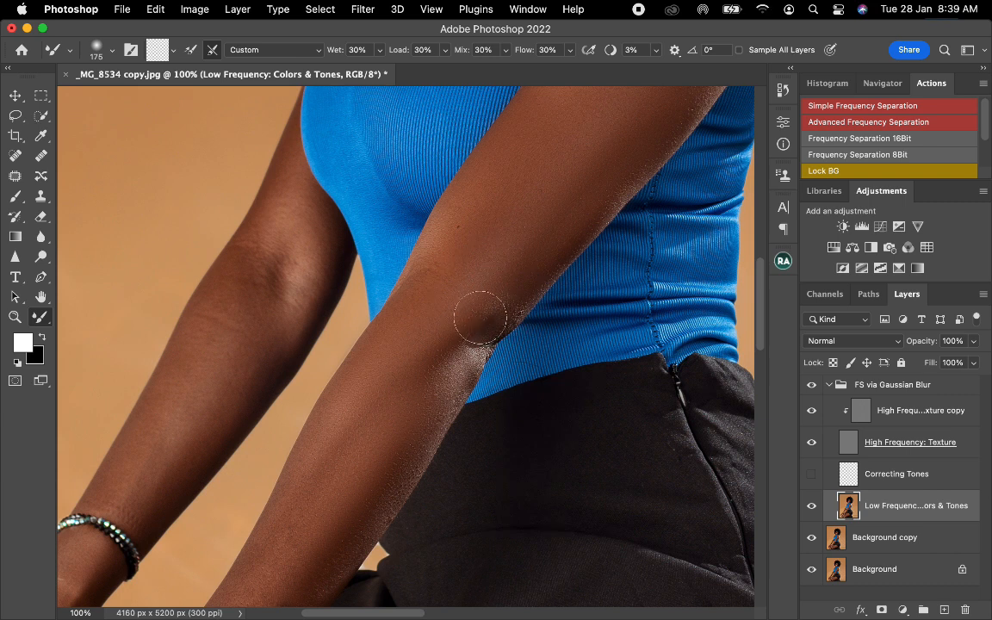
# Step: Blend the front forearm's tones down to the watch with the Mixer Brush at 125 to 175 px
pyautogui.moveTo(362, 450); pyautogui.dragTo(449, 290)
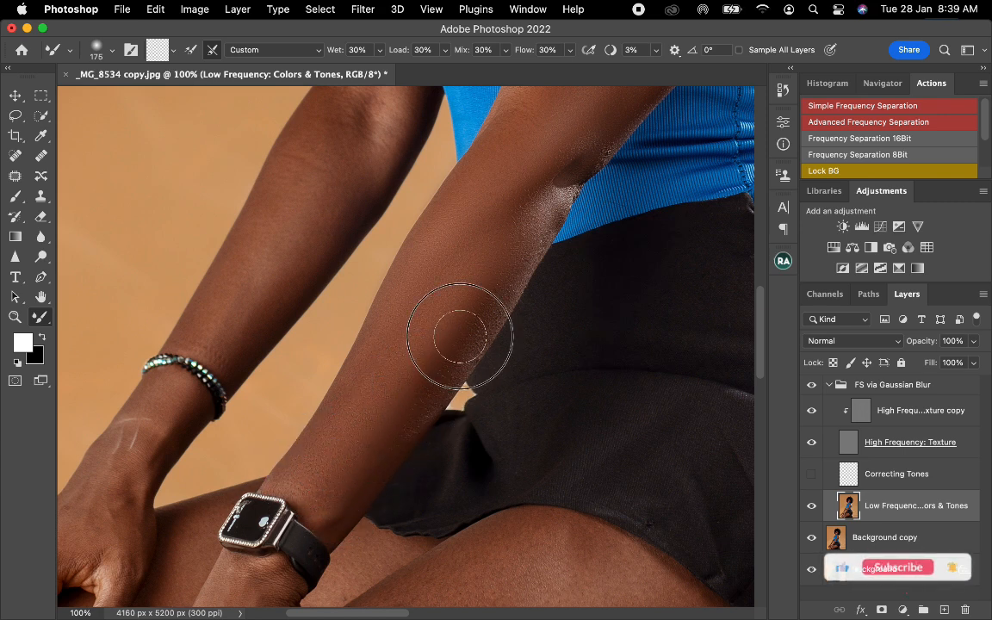
pyautogui.press('[')
pyautogui.press('[')
pyautogui.press('[')
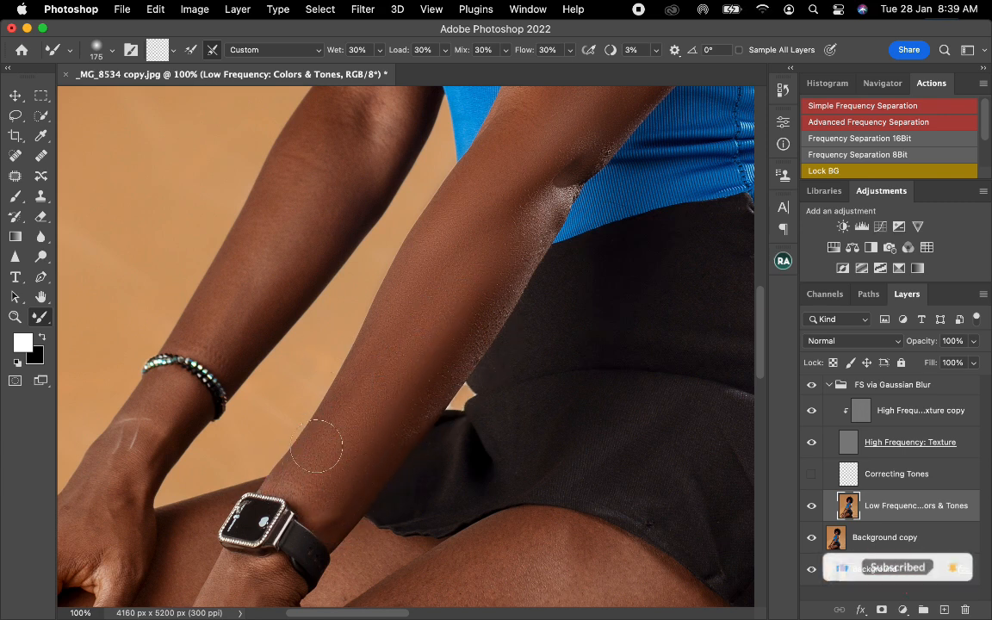
pyautogui.press('[')
pyautogui.press('[')
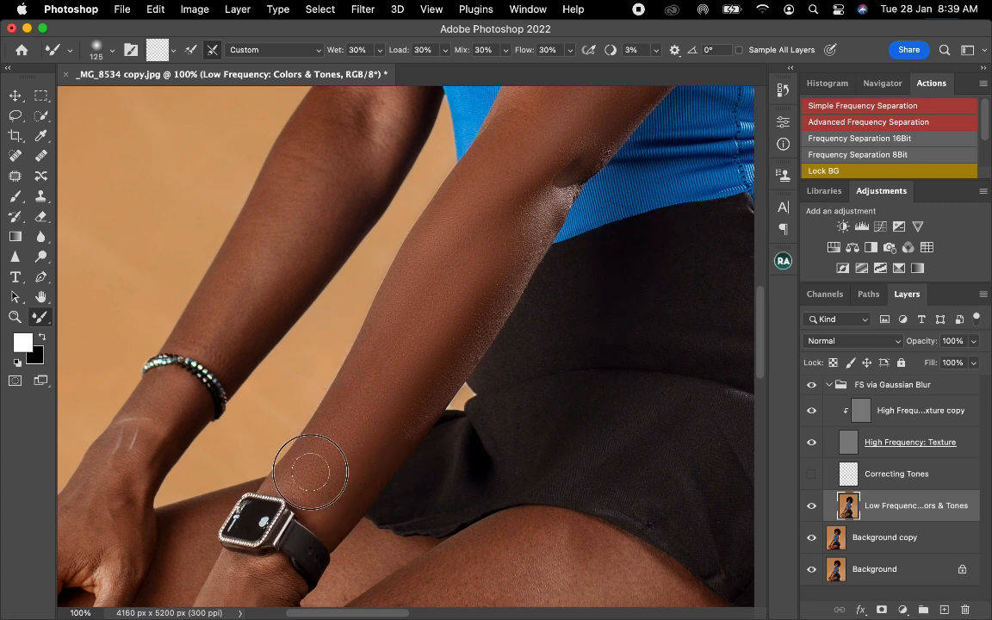
pyautogui.press(']')
pyautogui.press(']')
pyautogui.press(']')
pyautogui.press(']')
pyautogui.press(']')
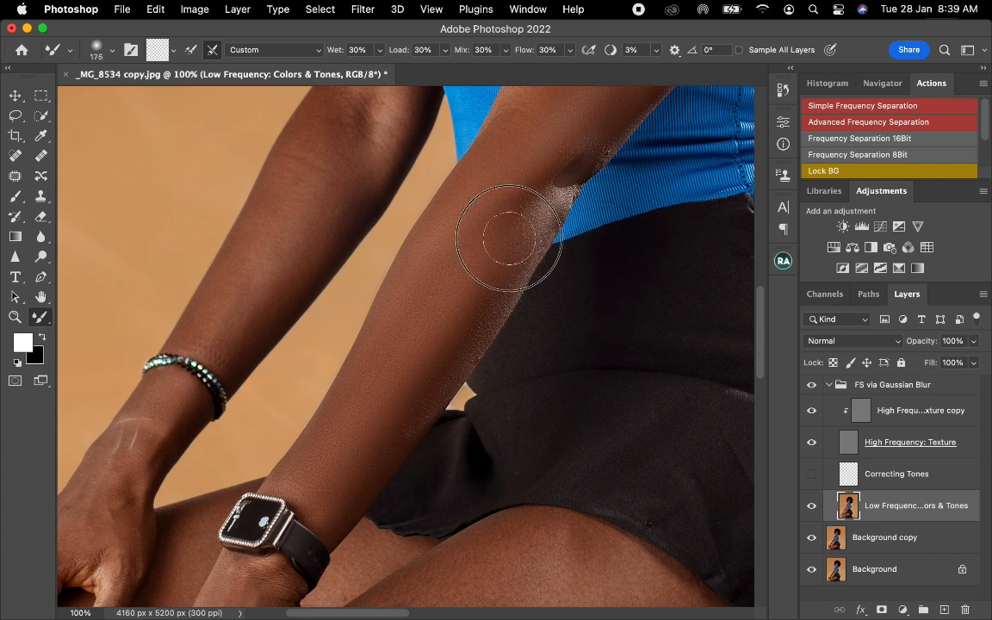
# Step: Remove the bright specks along the front elbow and forearm edge on the High Frequency: Texture copy layer with the Clone Stamp at 15 px
pyautogui.click(903, 423)
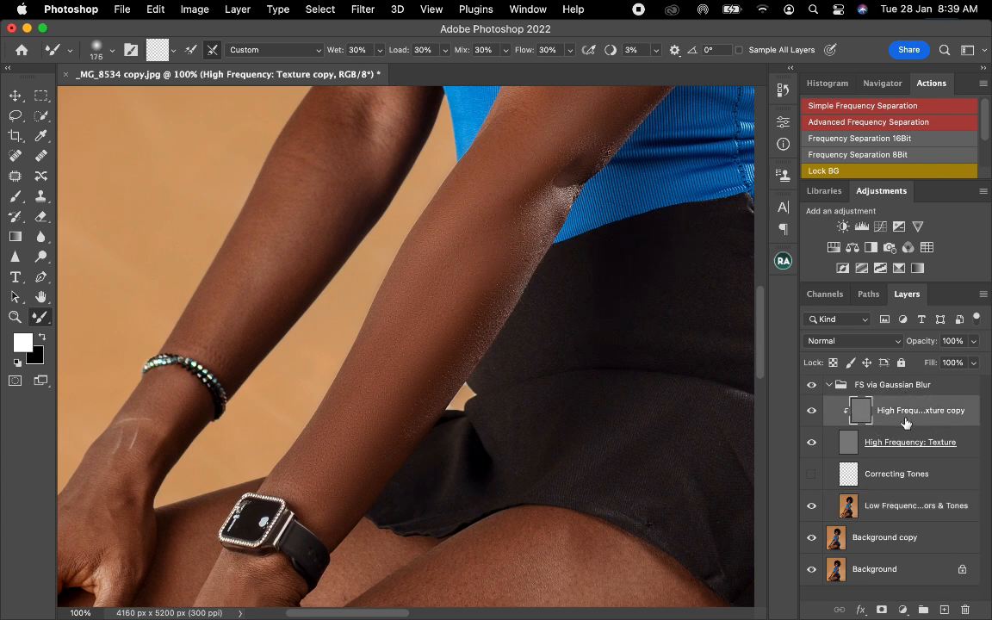
pyautogui.click(42, 199)
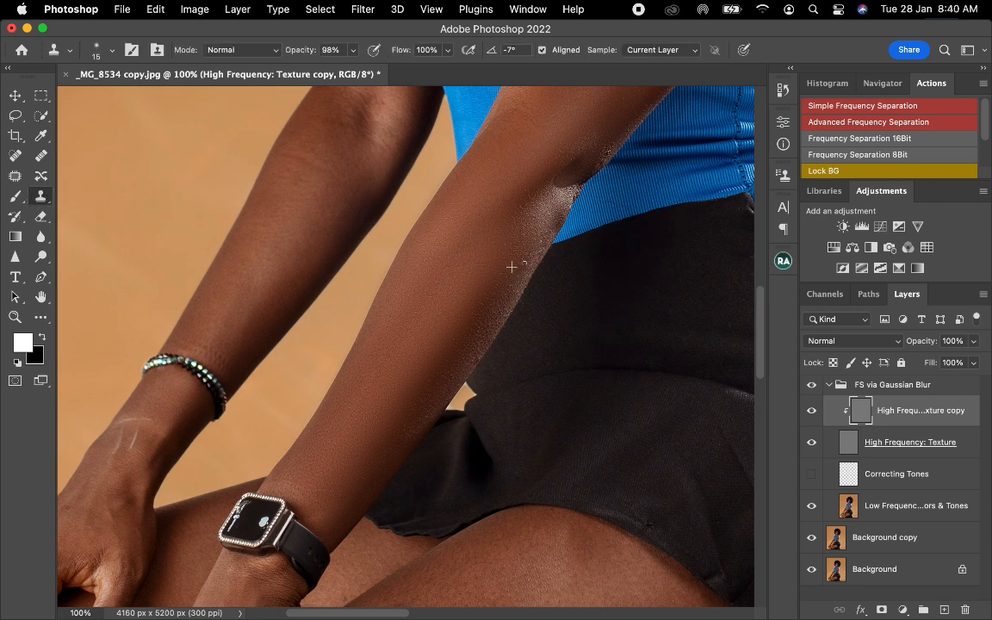
pyautogui.keyDown('alt'); pyautogui.click(552, 182); pyautogui.keyUp('alt')
pyautogui.keyDown('alt'); pyautogui.click(556, 168); pyautogui.keyUp('alt')
pyautogui.click(561, 209)
pyautogui.click(485, 318)
pyautogui.click(481, 336)
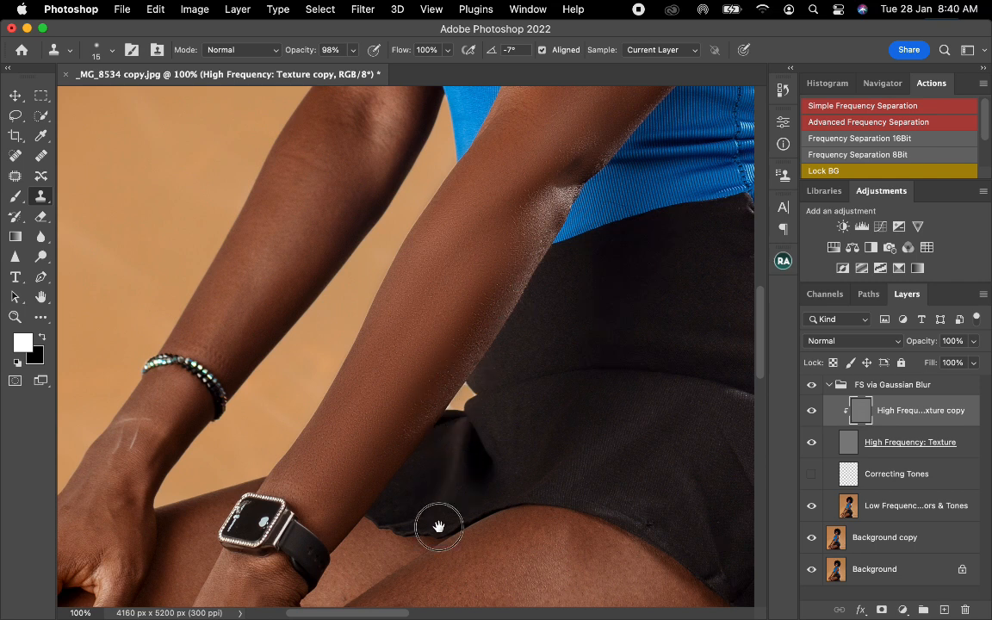
# Step: Blend the far shoulder and upper arm on the Low Frequency: Colors & Tones layer with the Mixer Brush at 60 to 90 px
pyautogui.scroll(5, 442, 529)
pyautogui.scroll(4, 492, 388)
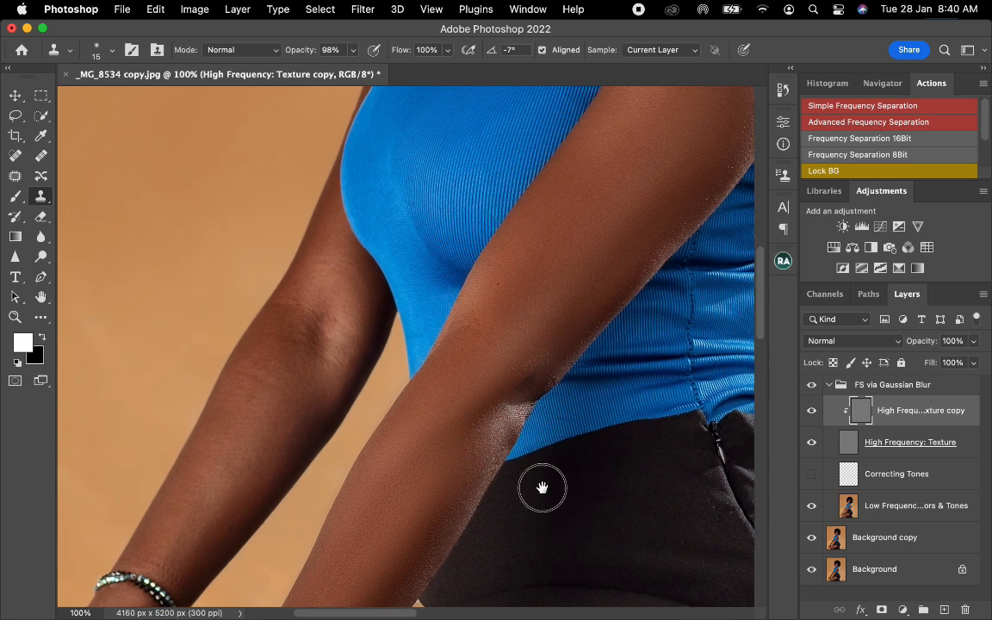
pyautogui.moveTo(505, 352)
pyautogui.mouseDown()
pyautogui.moveTo(487, 443)
pyautogui.moveTo(452, 522)
pyautogui.mouseUp()
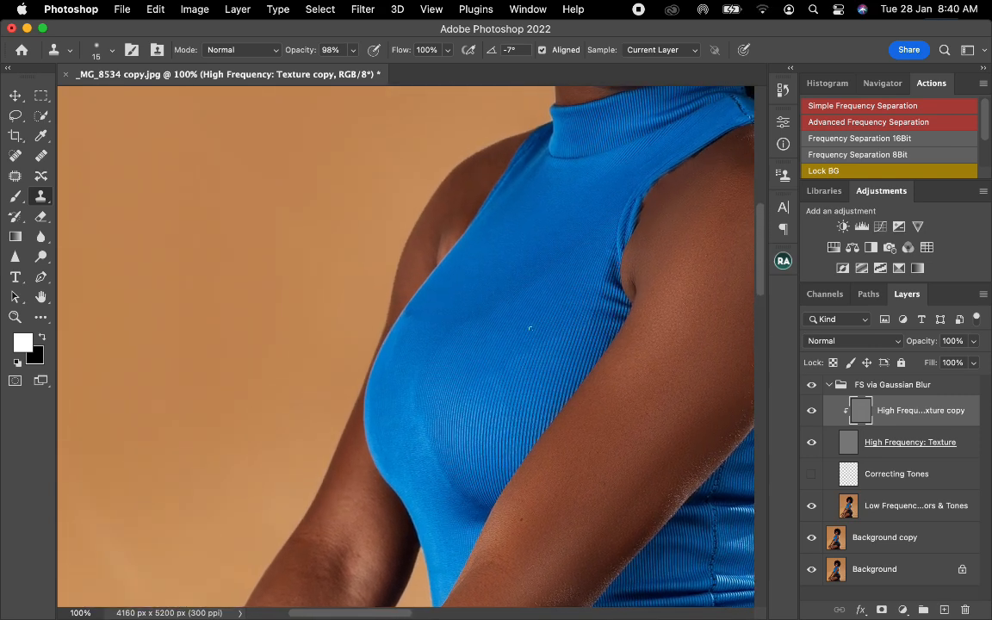
pyautogui.click(878, 512)
pyautogui.press('b')
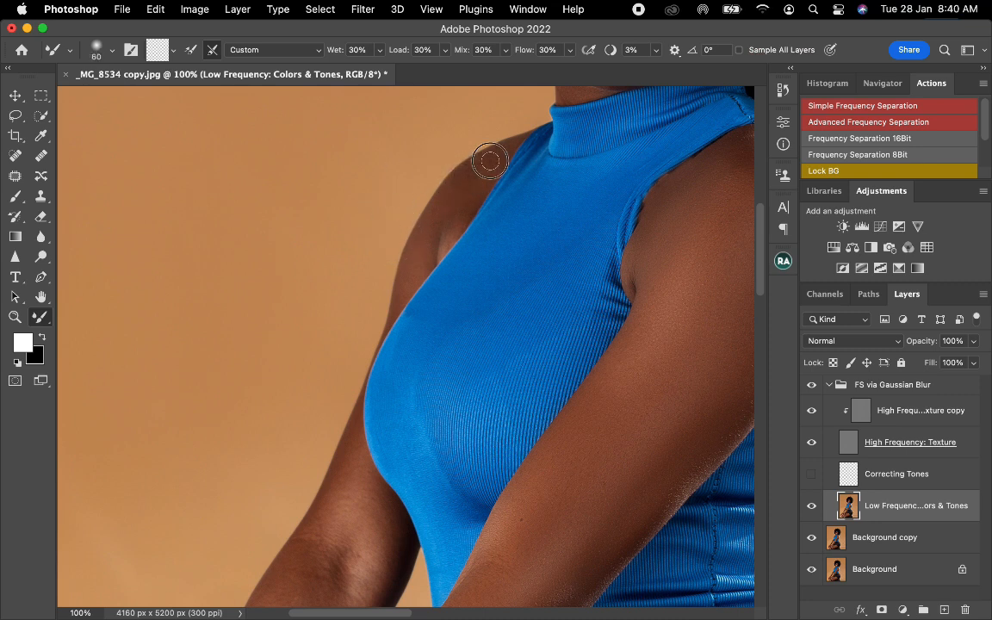
pyautogui.press(']')
pyautogui.press(']')
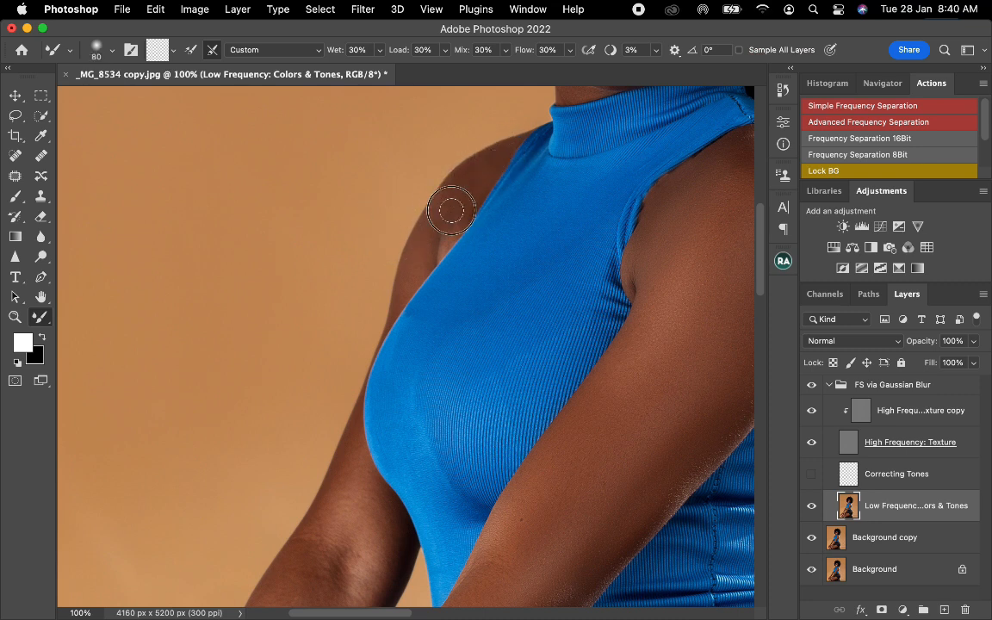
pyautogui.moveTo(457, 227); pyautogui.dragTo(420, 262)
pyautogui.press(']')
# Step: Smooth the tones on the far arm's inner elbow and forearm with the Mixer Brush at 125 to 175 px
pyautogui.scroll(-5, 456, 225)
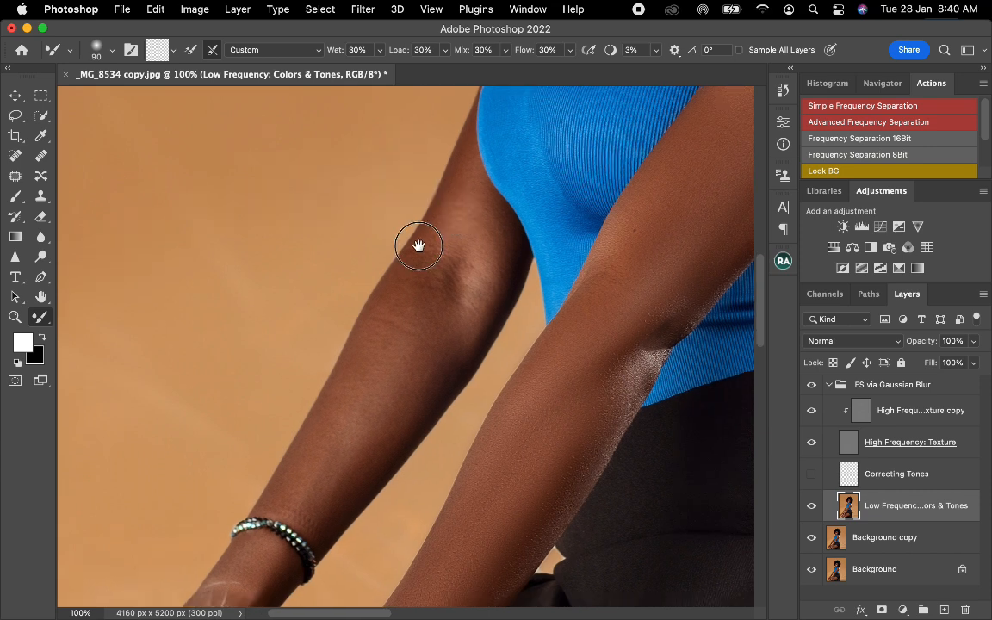
pyautogui.hscroll(2, 417, 243)
pyautogui.scroll(2, 380, 263)
pyautogui.hscroll(1, 405, 271)
pyautogui.press(']')
pyautogui.press(']')
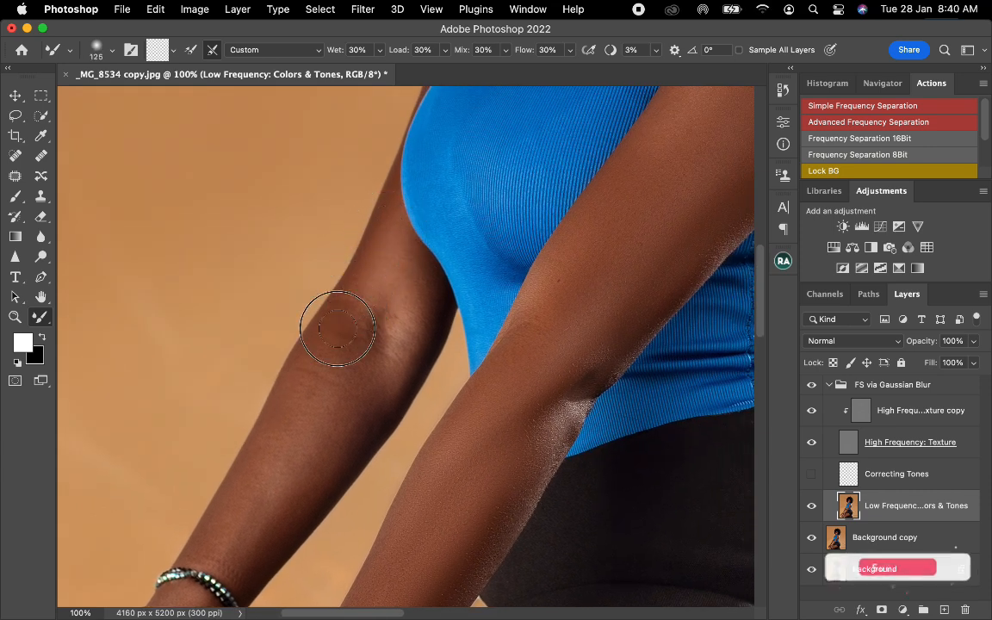
pyautogui.press(']')
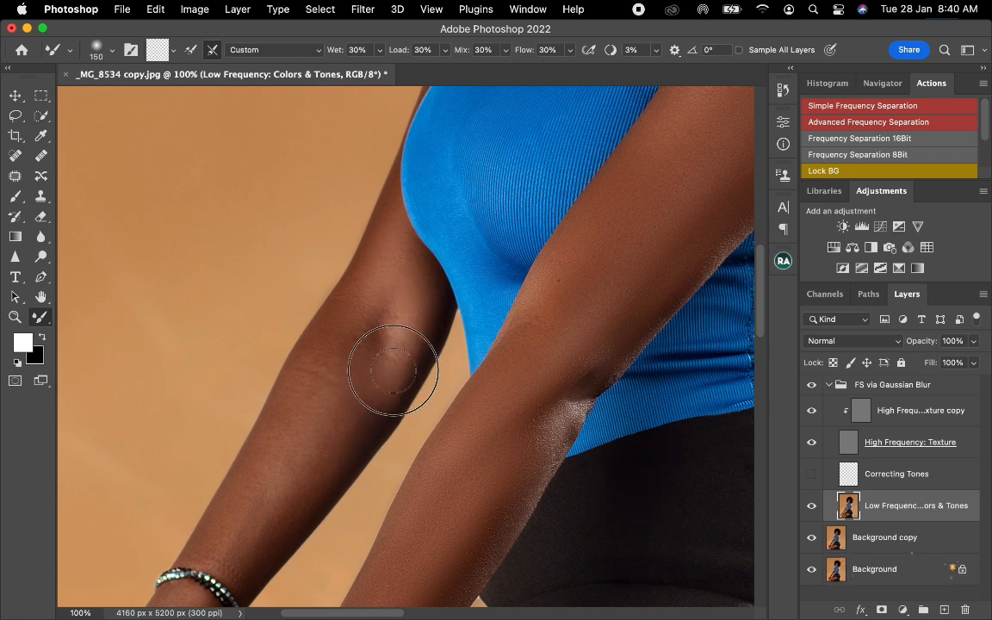
pyautogui.press(']')
pyautogui.moveTo(383, 354)
pyautogui.mouseDown()
pyautogui.moveTo(372, 302)
pyautogui.moveTo(324, 391)
pyautogui.moveTo(316, 363)
pyautogui.moveTo(300, 391)
pyautogui.moveTo(331, 393)
pyautogui.moveTo(337, 437)
pyautogui.moveTo(369, 403)
pyautogui.moveTo(303, 499)
pyautogui.moveTo(301, 482)
pyautogui.moveTo(273, 517)
pyautogui.moveTo(266, 484)
pyautogui.moveTo(293, 438)
pyautogui.moveTo(294, 413)
pyautogui.moveTo(276, 447)
pyautogui.moveTo(302, 466)
pyautogui.moveTo(379, 370)
pyautogui.moveTo(394, 325)
pyautogui.moveTo(388, 297)
pyautogui.moveTo(393, 311)
pyautogui.moveTo(337, 402)
pyautogui.moveTo(360, 393)
pyautogui.moveTo(339, 437)
pyautogui.moveTo(367, 393)
pyautogui.mouseUp()
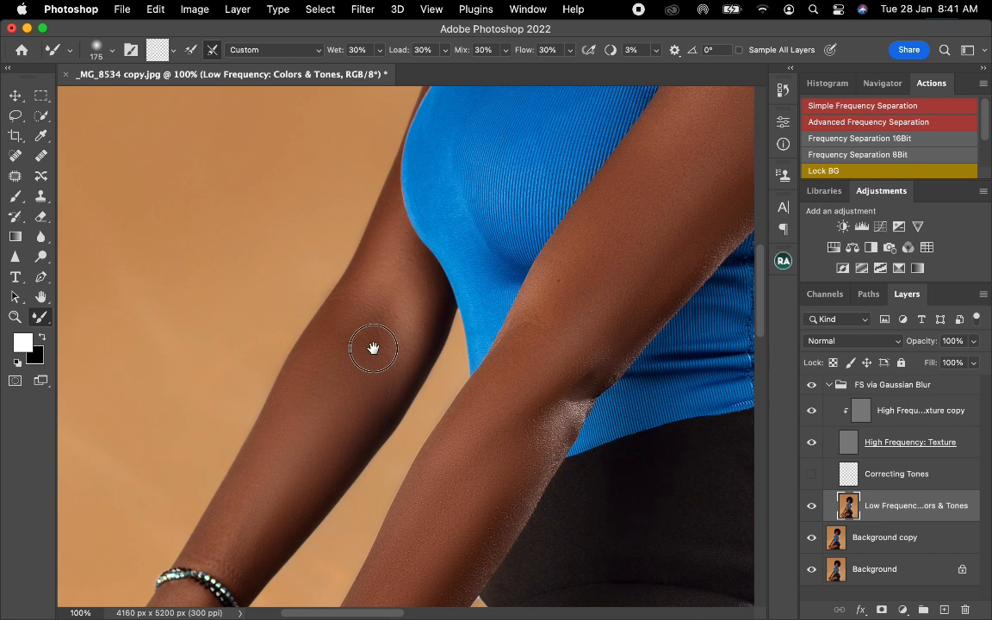
# Step: Clean the skin texture just above the bracelet on the High Frequency: Texture copy layer with the Clone Stamp at 15 to 20 px
pyautogui.scroll(-10, 373, 349)
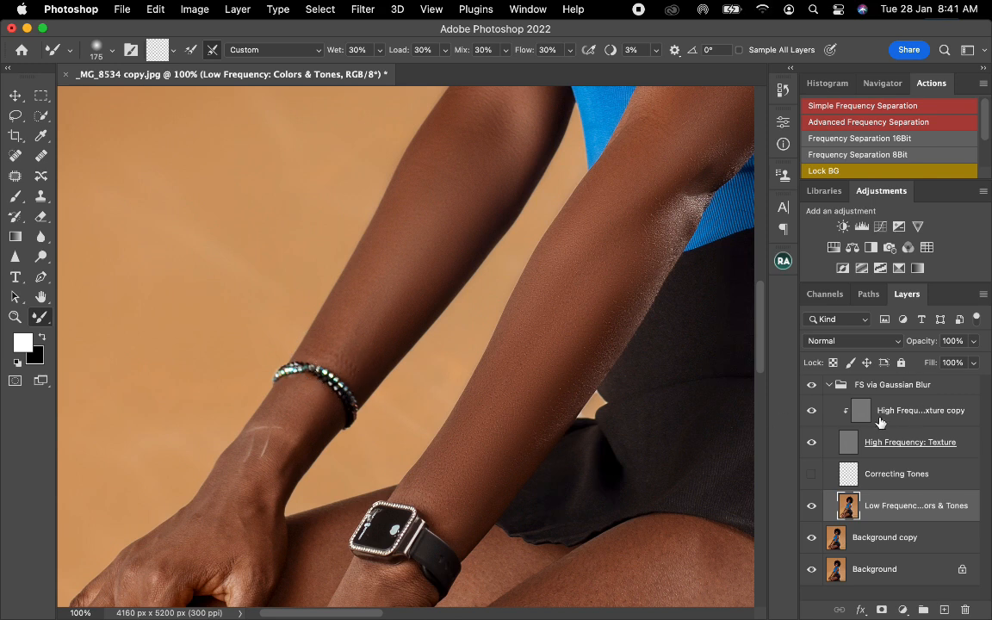
pyautogui.click(879, 422)
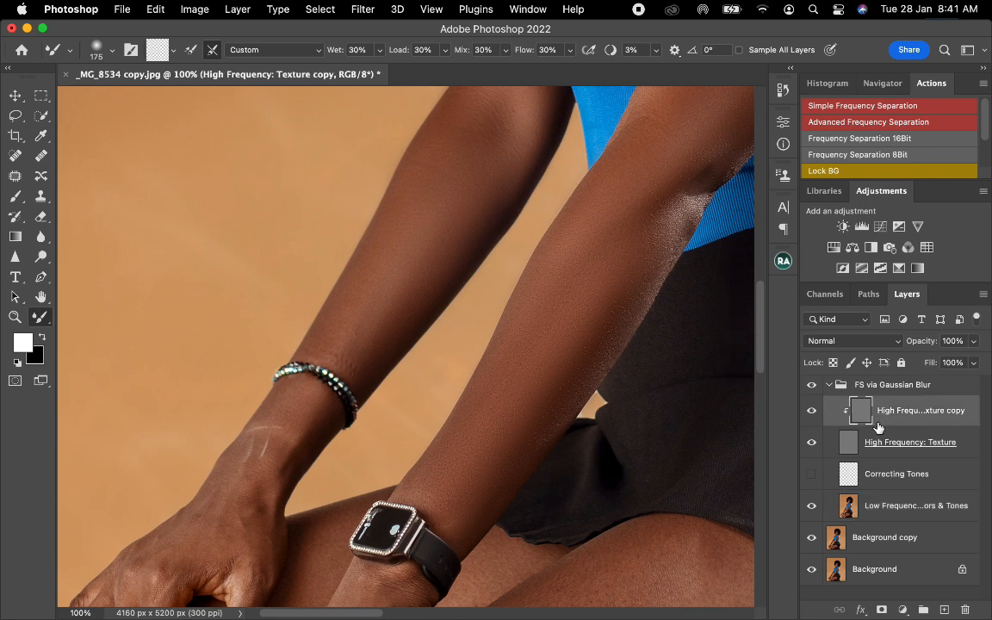
pyautogui.click(43, 199)
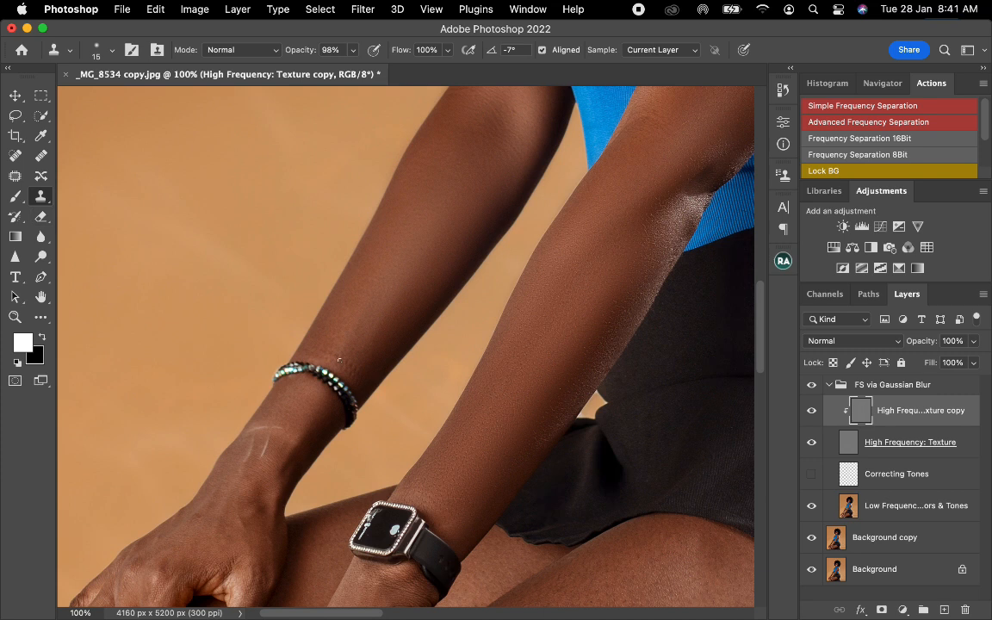
pyautogui.keyDown('alt'); pyautogui.click(370, 348); pyautogui.keyUp('alt')
# Step: Blend the far wrist's tones above the bracelet on the Low Frequency: Colors & Tones layer with the Mixer Brush at 45 to 70 px
pyautogui.click(867, 506)
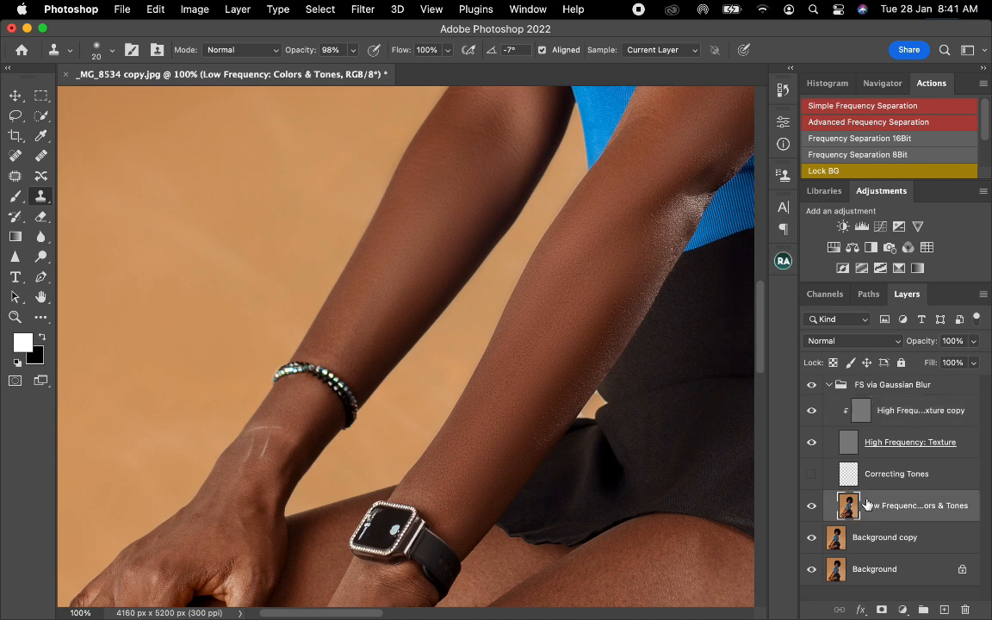
pyautogui.click(40, 317)
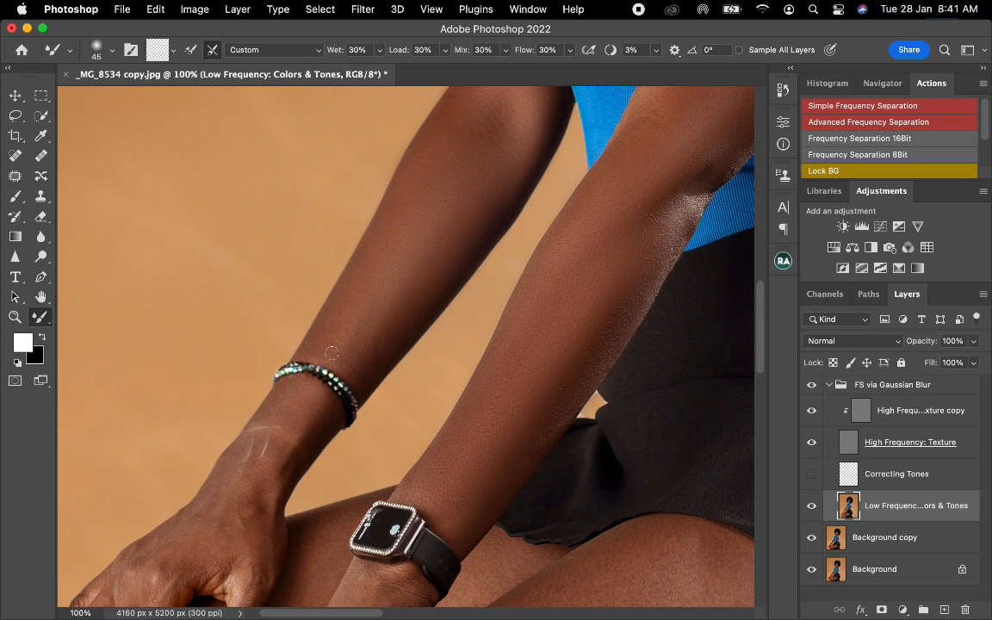
pyautogui.press(']')
pyautogui.press(']')
# Step: Smooth the tones below the bracelet and across the back of the far hand with the Mixer Brush at 70 to 125 px
pyautogui.moveTo(266, 416); pyautogui.dragTo(388, 226)
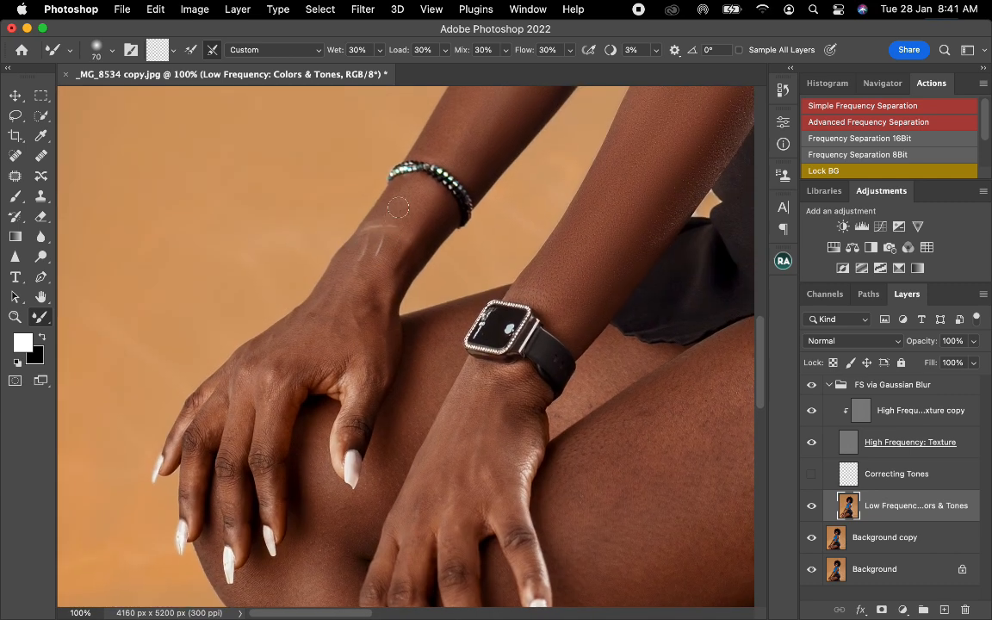
pyautogui.press(']')
pyautogui.press(']')
pyautogui.press(']')
pyautogui.press(']')
pyautogui.moveTo(381, 284)
pyautogui.mouseDown()
pyautogui.moveTo(398, 258)
pyautogui.moveTo(379, 284)
pyautogui.moveTo(374, 272)
pyautogui.moveTo(329, 321)
pyautogui.moveTo(332, 301)
pyautogui.moveTo(319, 319)
pyautogui.moveTo(384, 240)
pyautogui.moveTo(354, 333)
pyautogui.moveTo(370, 328)
pyautogui.moveTo(382, 279)
pyautogui.moveTo(419, 233)
pyautogui.moveTo(345, 339)
pyautogui.moveTo(294, 322)
pyautogui.moveTo(302, 313)
pyautogui.moveTo(262, 350)
pyautogui.mouseUp()
pyautogui.press(']')
pyautogui.press(']')
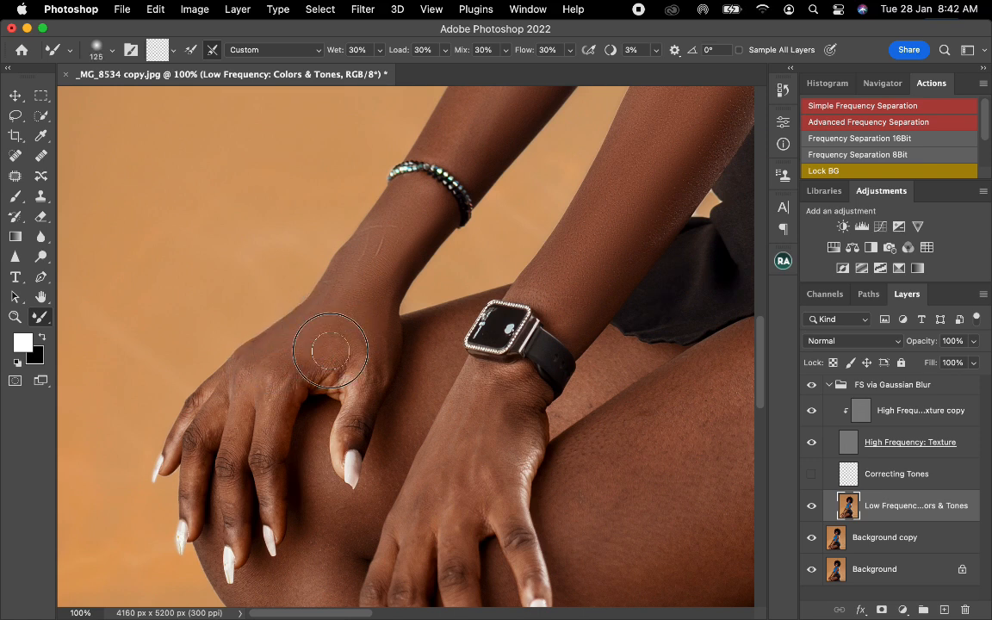
pyautogui.press(']')
# Step: Blend the tones on the far hand's fingers and knuckles with the Mixer Brush at 60 to 100 px
pyautogui.press('[')
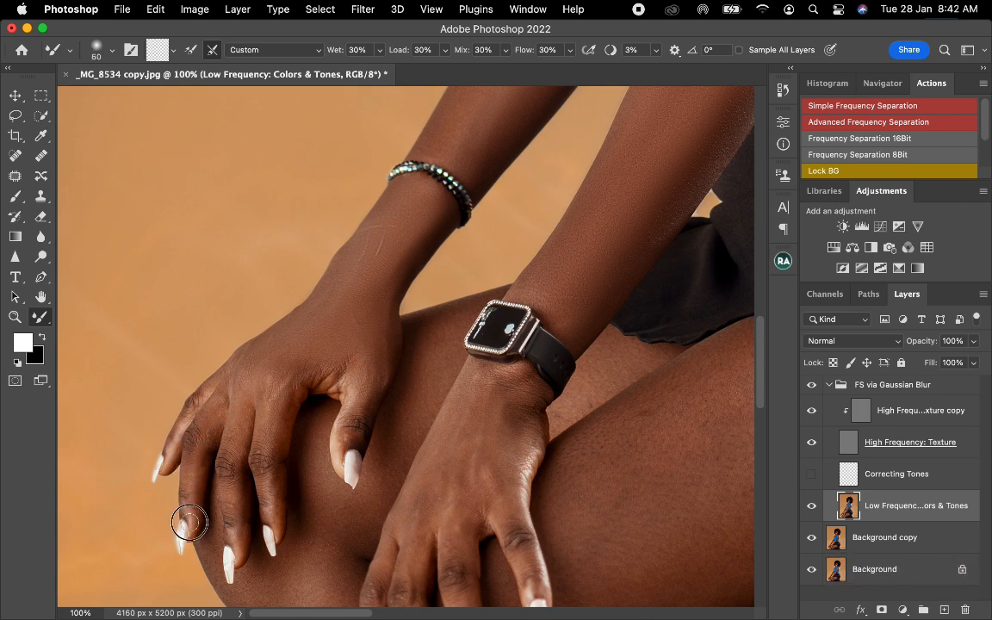
pyautogui.press(']')
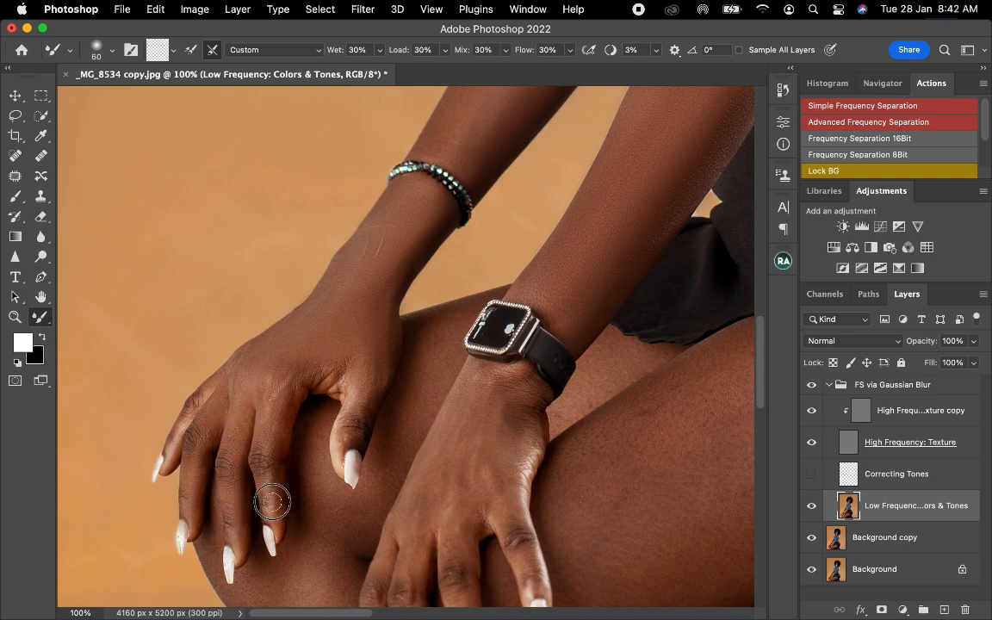
pyautogui.press(']')
pyautogui.press(']')
pyautogui.press(']')
pyautogui.press(']')
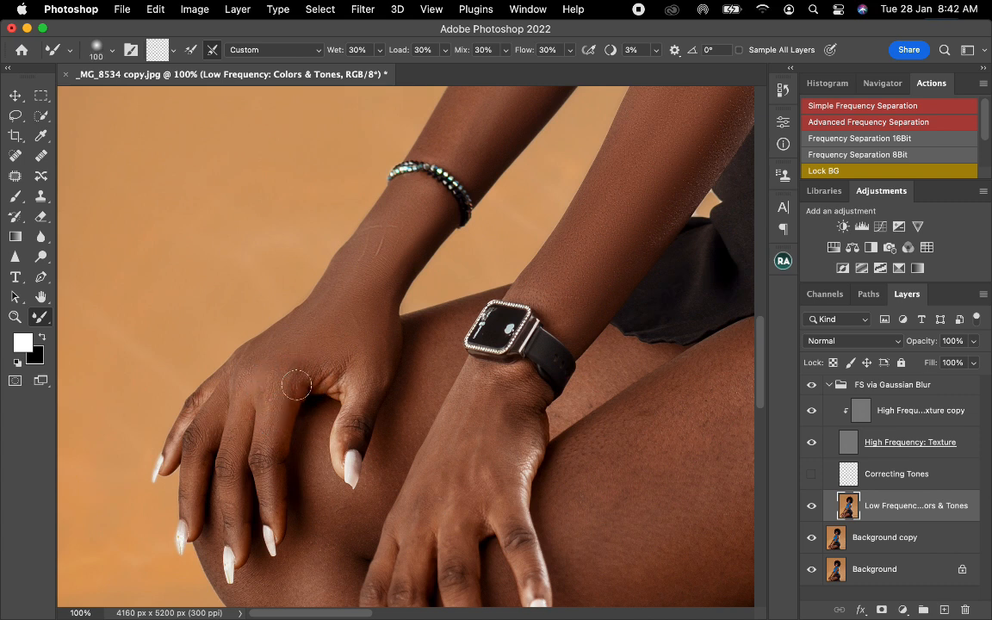
# Step: Remove the scratch marks on the far wrist and hand on the High Frequency: Texture copy layer with the Clone Stamp at 20 px
pyautogui.click(888, 417)
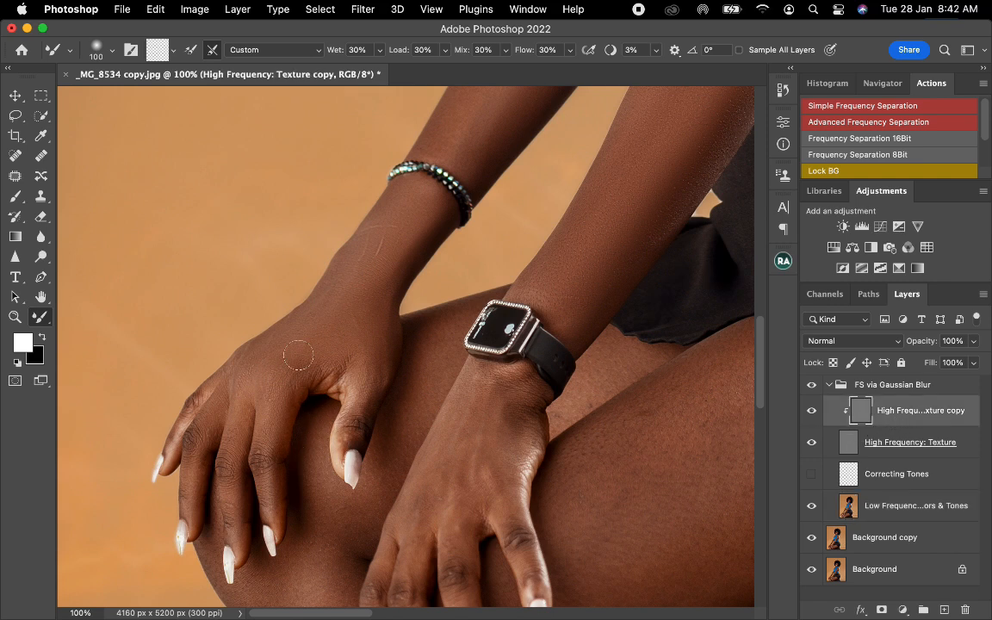
pyautogui.click(41, 197)
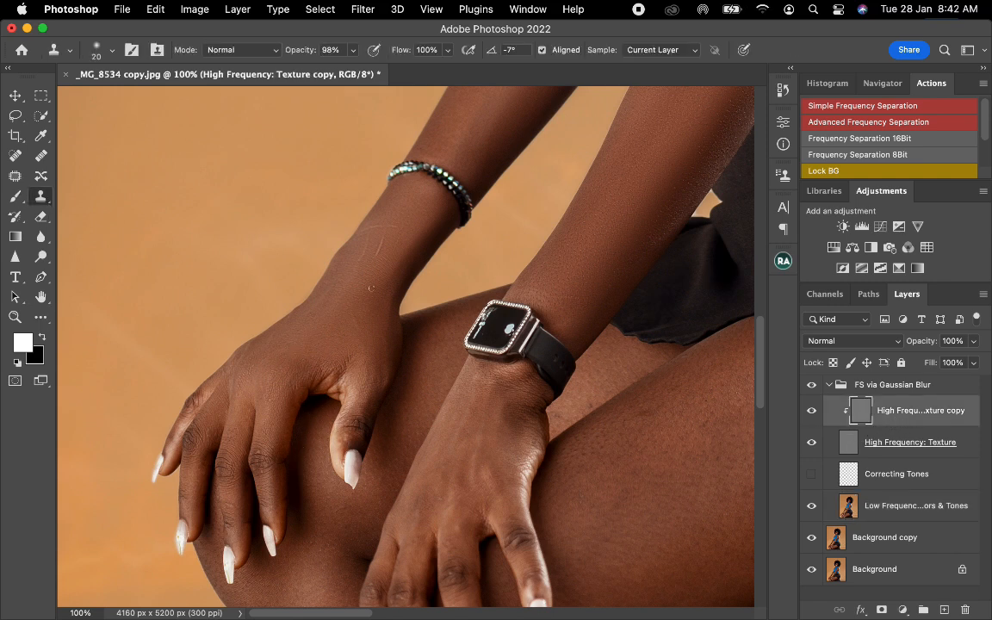
pyautogui.keyDown('alt'); pyautogui.click(399, 253); pyautogui.keyUp('alt')
pyautogui.moveTo(268, 369); pyautogui.dragTo(258, 379)
# Step: Even out the far hand around the thumb on the Low Frequency: Colors & Tones layer with the Mixer Brush, going from 125 to 60 px
pyautogui.press('z')
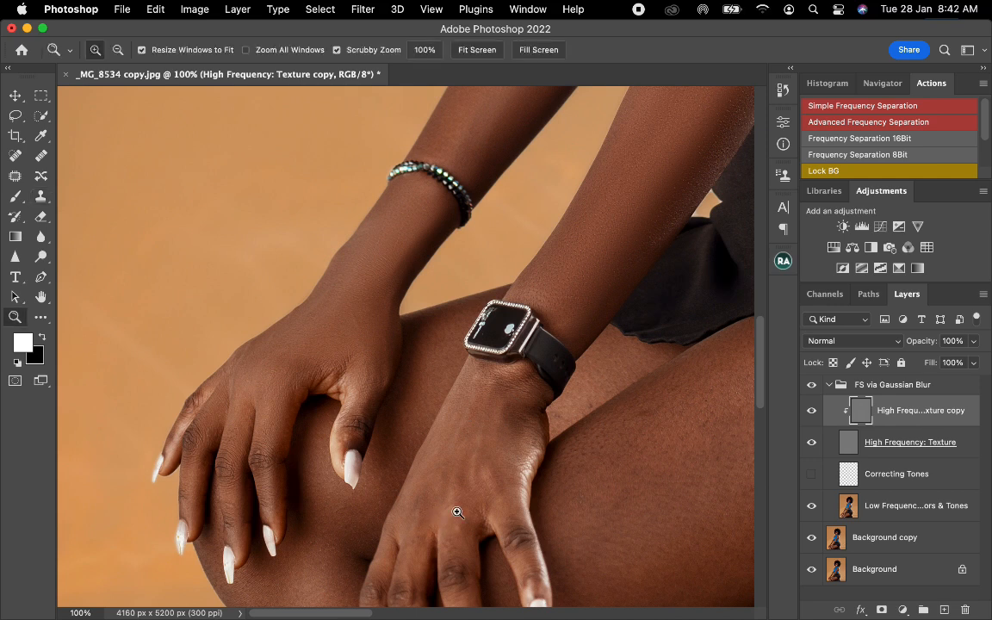
pyautogui.moveTo(479, 504)
pyautogui.mouseDown()
pyautogui.moveTo(469, 483)
pyautogui.moveTo(454, 485)
pyautogui.mouseUp()
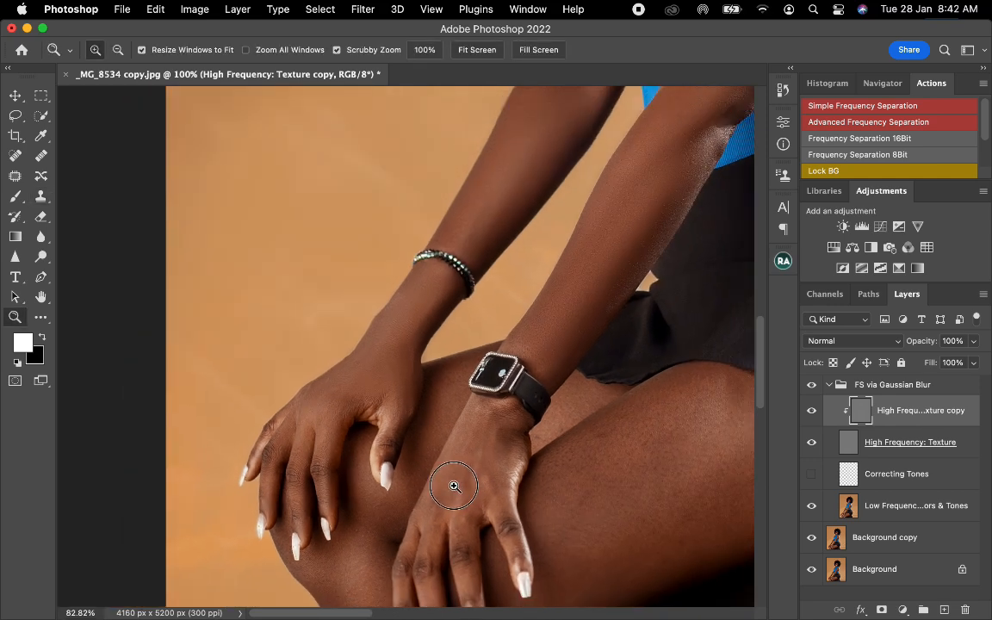
pyautogui.press('s')
pyautogui.moveTo(474, 406); pyautogui.dragTo(376, 291)
pyautogui.click(867, 510)
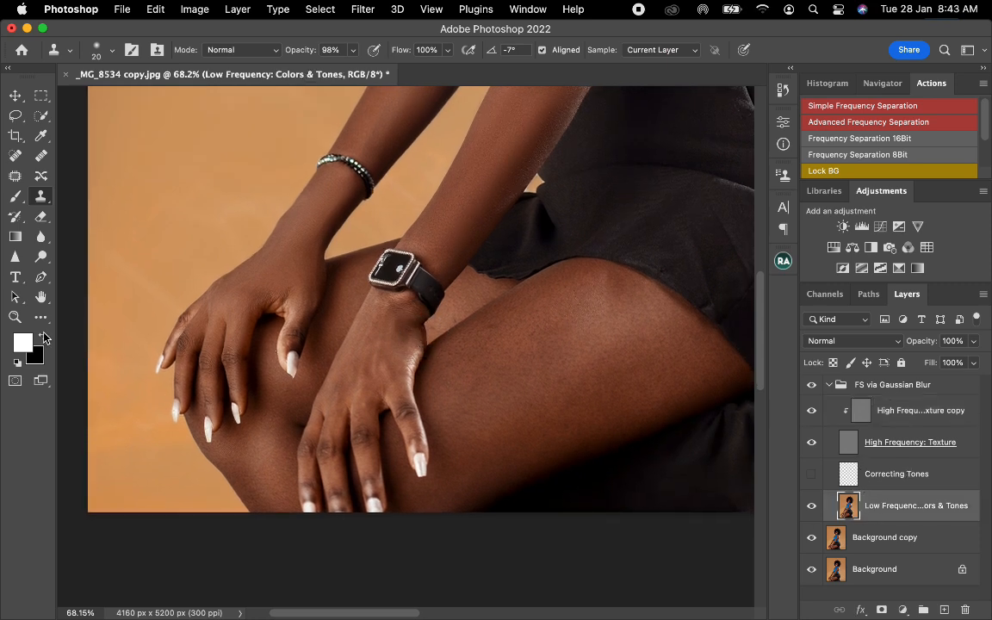
pyautogui.press('b')
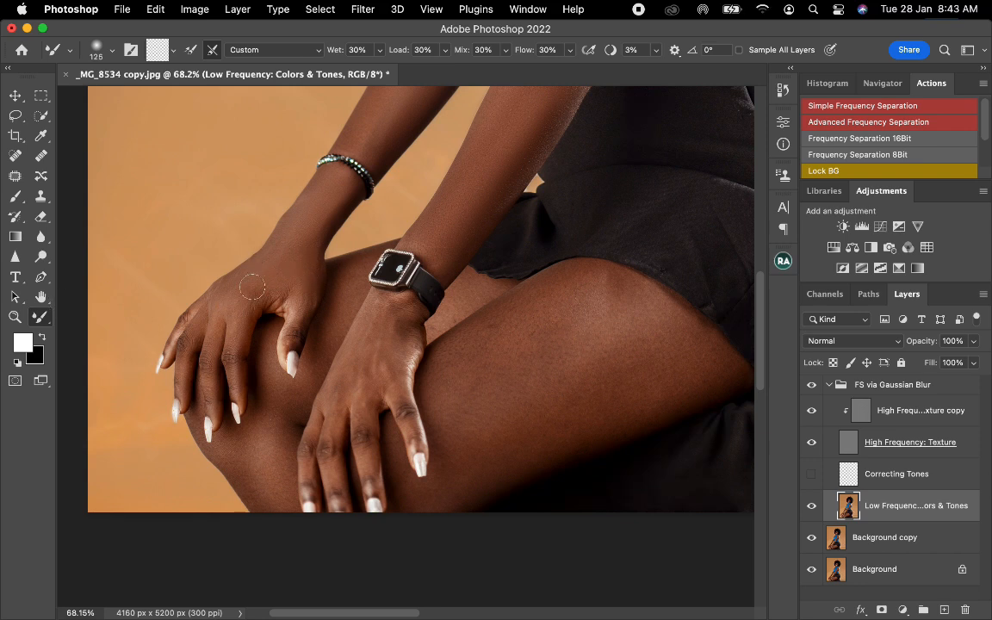
pyautogui.moveTo(261, 281)
pyautogui.mouseDown()
pyautogui.moveTo(244, 310)
pyautogui.moveTo(270, 286)
pyautogui.moveTo(298, 306)
pyautogui.mouseUp()
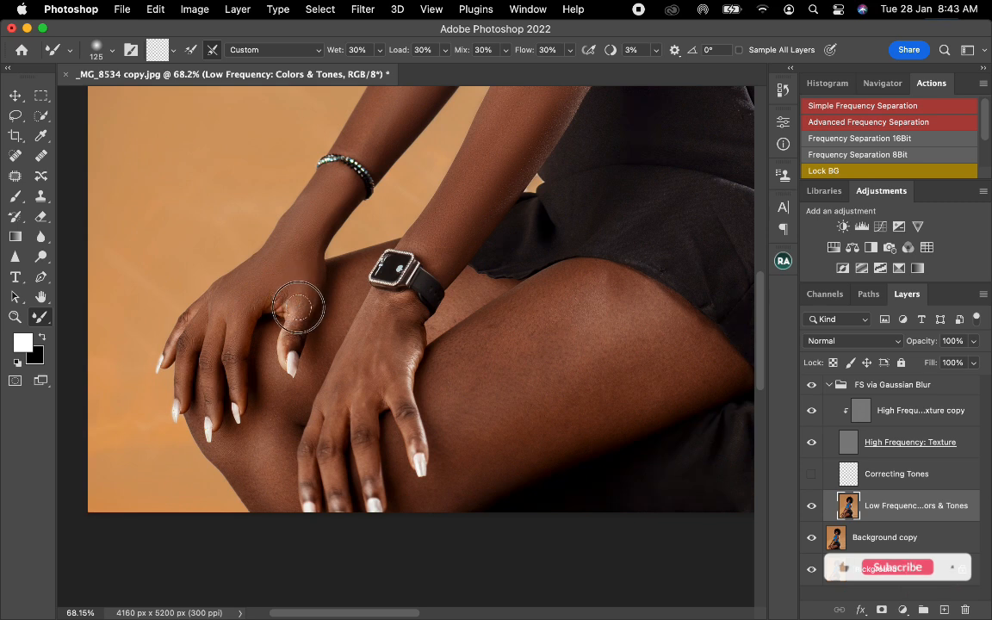
pyautogui.press('[')
pyautogui.press('[')
pyautogui.press('[')
pyautogui.press('[')
pyautogui.press('[')
pyautogui.press('[')
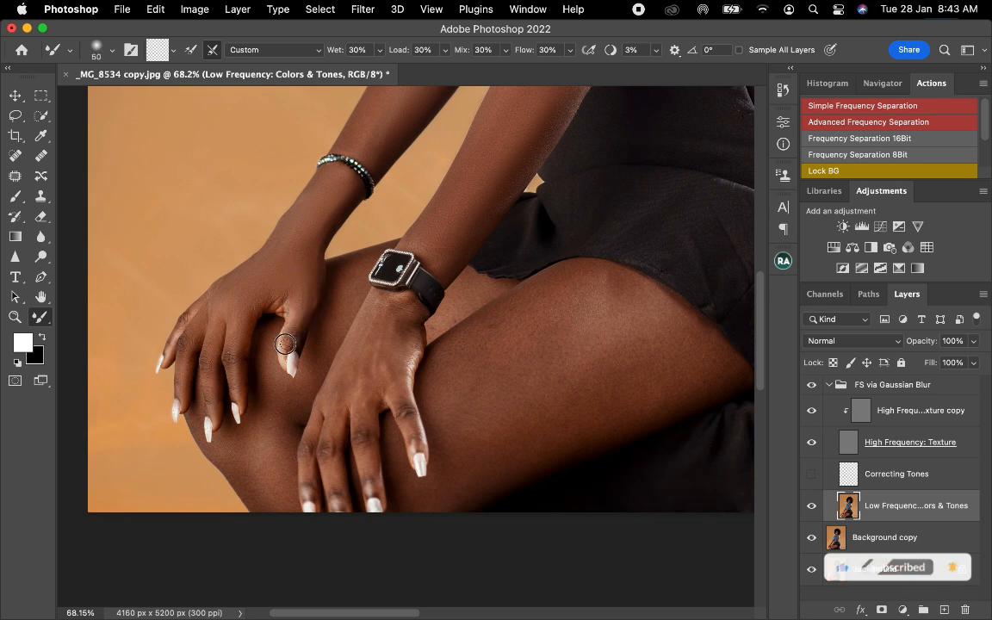
# Step: Smooth the back of the front hand below the watch with the Mixer Brush at 125 px
pyautogui.press(']')
pyautogui.press(']')
pyautogui.press(']')
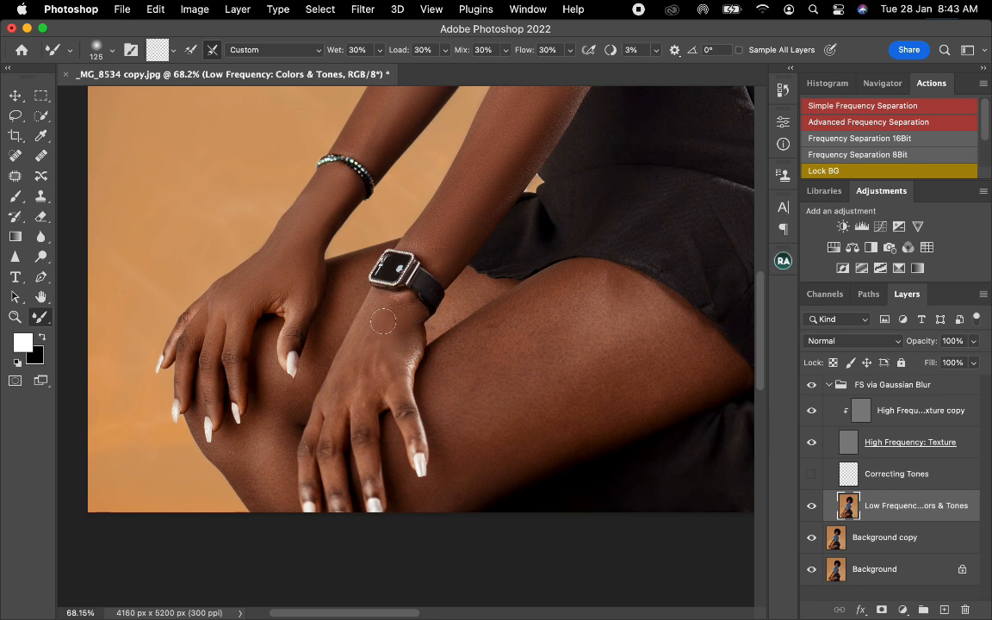
pyautogui.press(']')
pyautogui.press(']')
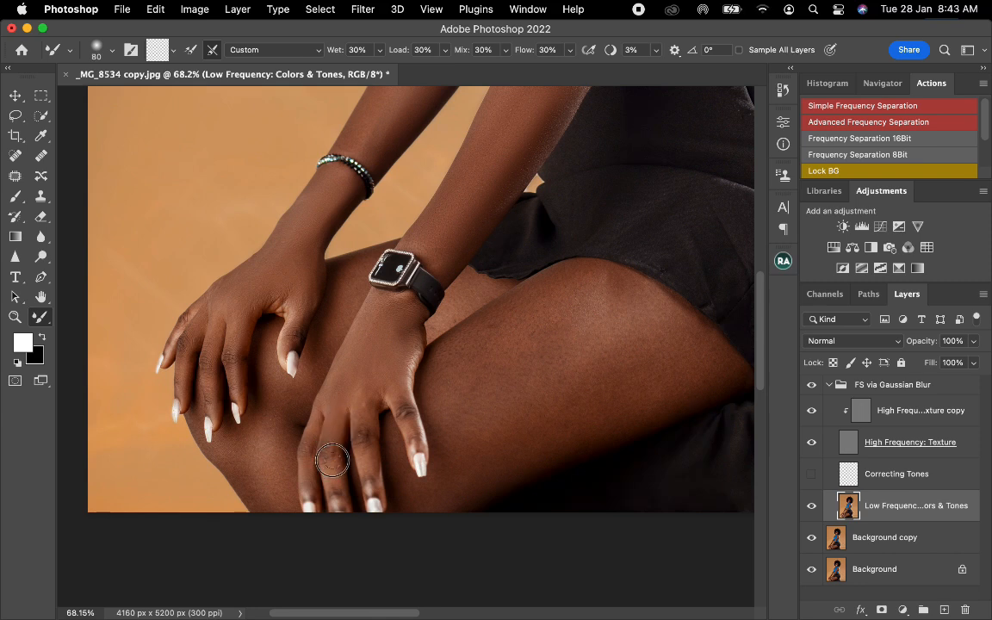
# Step: Blend the tones on the front hand's fingers and knuckles with the Mixer Brush at 80 to 90 px
pyautogui.moveTo(327, 468); pyautogui.dragTo(295, 426)
pyautogui.press(']')
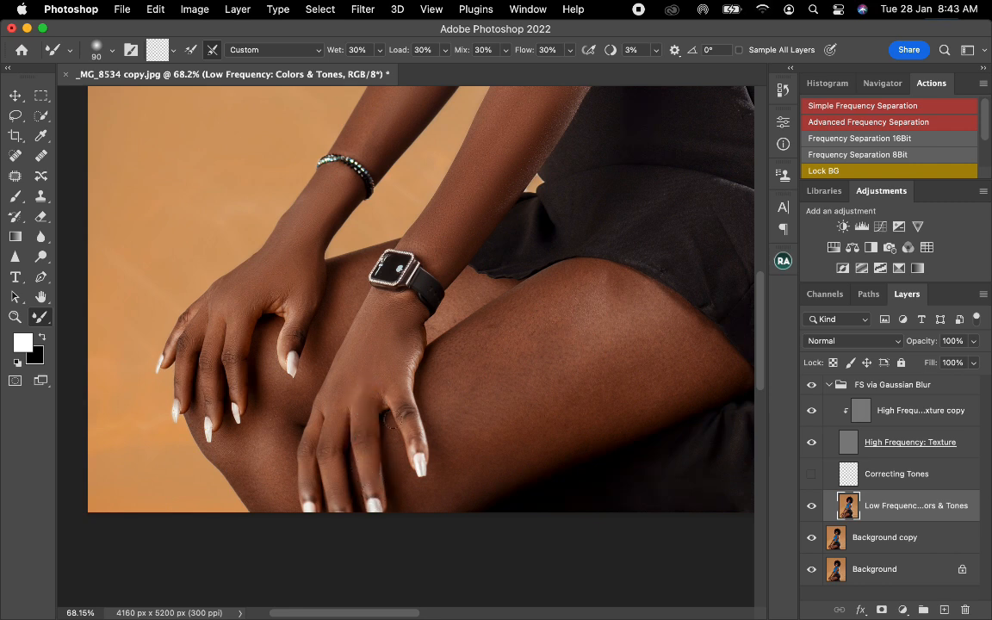
pyautogui.press(']')
pyautogui.press('[')
pyautogui.press('[')
pyautogui.press(']')
pyautogui.press(']')
pyautogui.press('[')
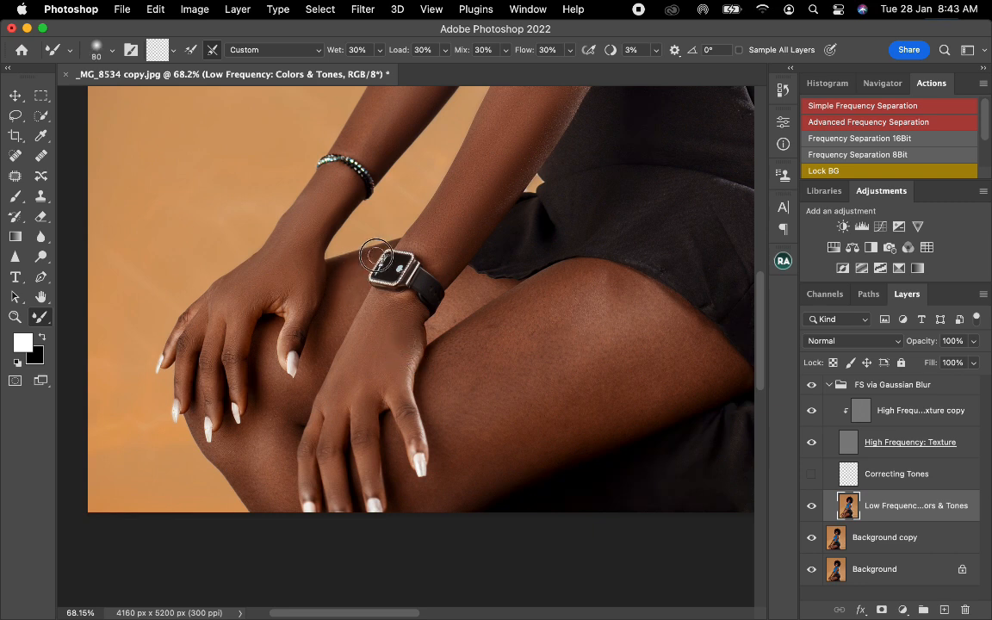
# Step: Smooth the tones on the far leg's knee and thigh around the hands with the Mixer Brush at 100 to 175 px
pyautogui.press(']')
pyautogui.press(']')
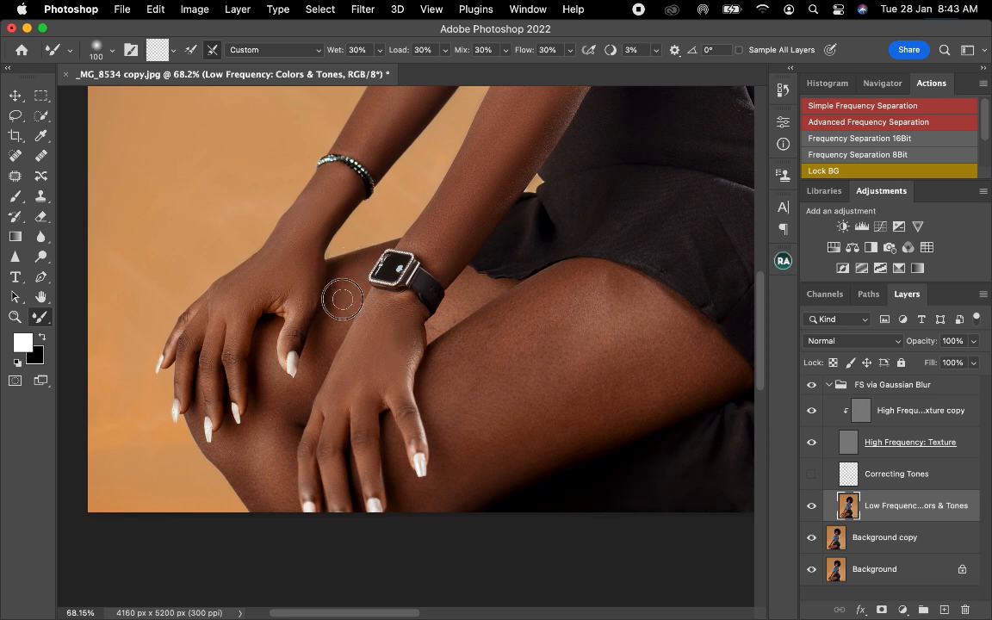
pyautogui.press(']')
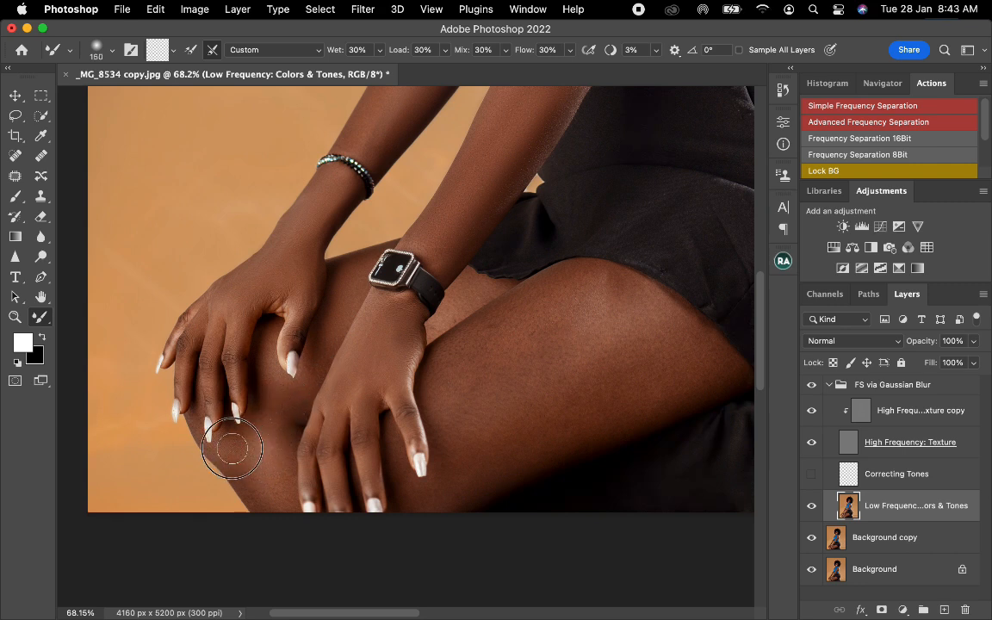
pyautogui.press(']')
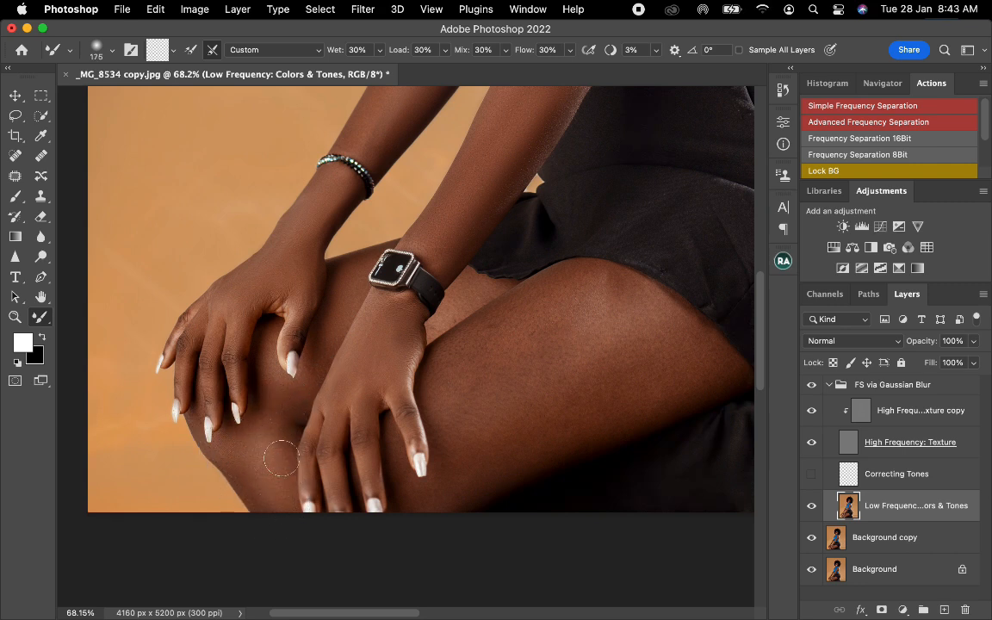
pyautogui.press('[')
pyautogui.press('[')
pyautogui.press('[')
pyautogui.press(']')
pyautogui.press(']')
pyautogui.press(']')
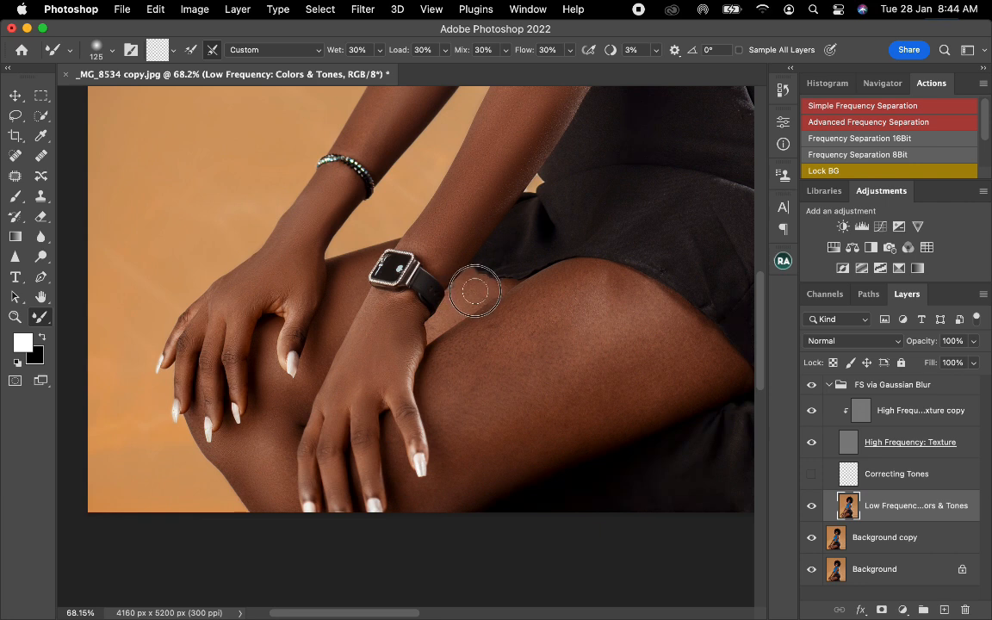
# Step: Blend the highlights and uneven tones across the front thigh with the Mixer Brush at 150 to 300 px
pyautogui.press(']')
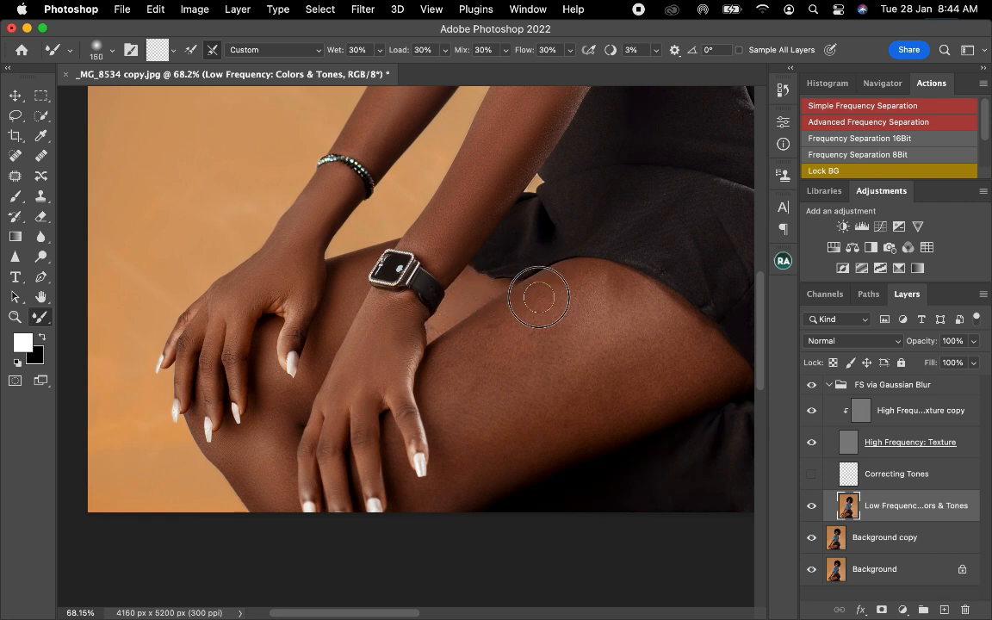
pyautogui.press(']')
pyautogui.press(']')
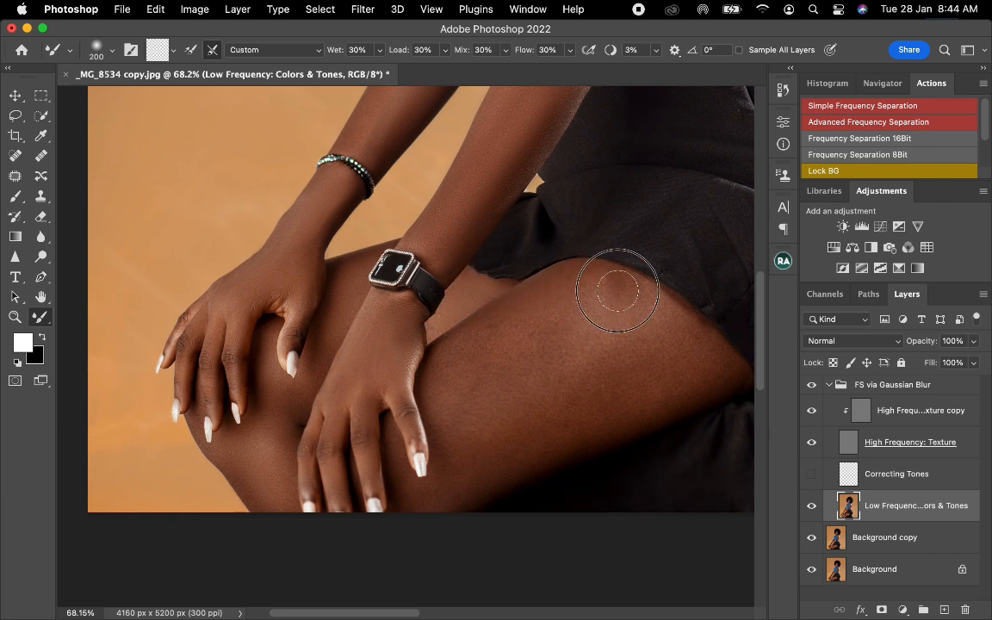
pyautogui.moveTo(529, 328)
pyautogui.mouseDown()
pyautogui.moveTo(478, 351)
pyautogui.moveTo(508, 323)
pyautogui.moveTo(454, 365)
pyautogui.moveTo(623, 307)
pyautogui.moveTo(605, 326)
pyautogui.moveTo(617, 320)
pyautogui.moveTo(565, 344)
pyautogui.moveTo(654, 335)
pyautogui.moveTo(641, 329)
pyautogui.moveTo(684, 377)
pyautogui.moveTo(554, 419)
pyautogui.moveTo(585, 410)
pyautogui.moveTo(515, 451)
pyautogui.moveTo(503, 424)
pyautogui.moveTo(482, 434)
pyautogui.moveTo(478, 390)
pyautogui.moveTo(465, 395)
pyautogui.moveTo(462, 409)
pyautogui.moveTo(574, 306)
pyautogui.moveTo(597, 298)
pyautogui.moveTo(633, 315)
pyautogui.moveTo(643, 303)
pyautogui.moveTo(582, 357)
pyautogui.moveTo(504, 399)
pyautogui.moveTo(481, 403)
pyautogui.moveTo(476, 383)
pyautogui.moveTo(460, 415)
pyautogui.moveTo(482, 462)
pyautogui.moveTo(455, 491)
pyautogui.moveTo(638, 398)
pyautogui.moveTo(570, 394)
pyautogui.moveTo(587, 385)
pyautogui.moveTo(421, 402)
pyautogui.mouseUp()
pyautogui.press(']')
pyautogui.press(']')
pyautogui.moveTo(373, 368)
pyautogui.mouseDown()
pyautogui.moveTo(348, 321)
pyautogui.moveTo(388, 319)
pyautogui.mouseUp()
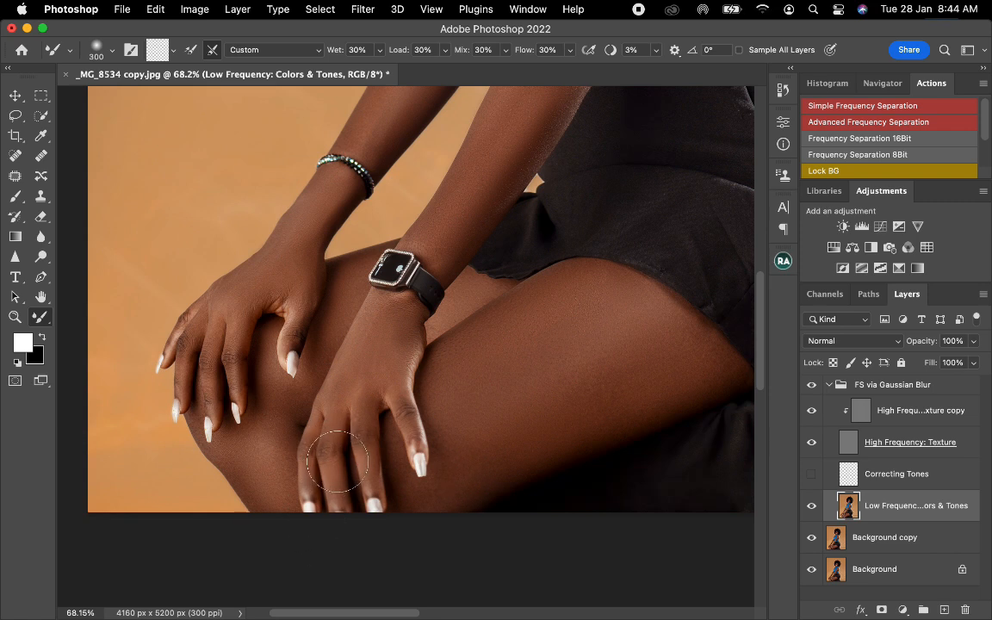
# Step: Touch up the remaining tones around the hands and legs with a smaller Mixer Brush, ending at 125 px
pyautogui.press('[')
pyautogui.press('[')
pyautogui.press('[')
pyautogui.press('[')
pyautogui.press('[')
pyautogui.press('[')
pyautogui.press('[')
pyautogui.press('[')
pyautogui.press('[')
pyautogui.press(']')
pyautogui.press(']')
pyautogui.press(']')
pyautogui.press(']')
# Step: Blend the highlight on the front shoulder and upper arm with the Mixer Brush enlarged to 300 px
pyautogui.press('super+0')
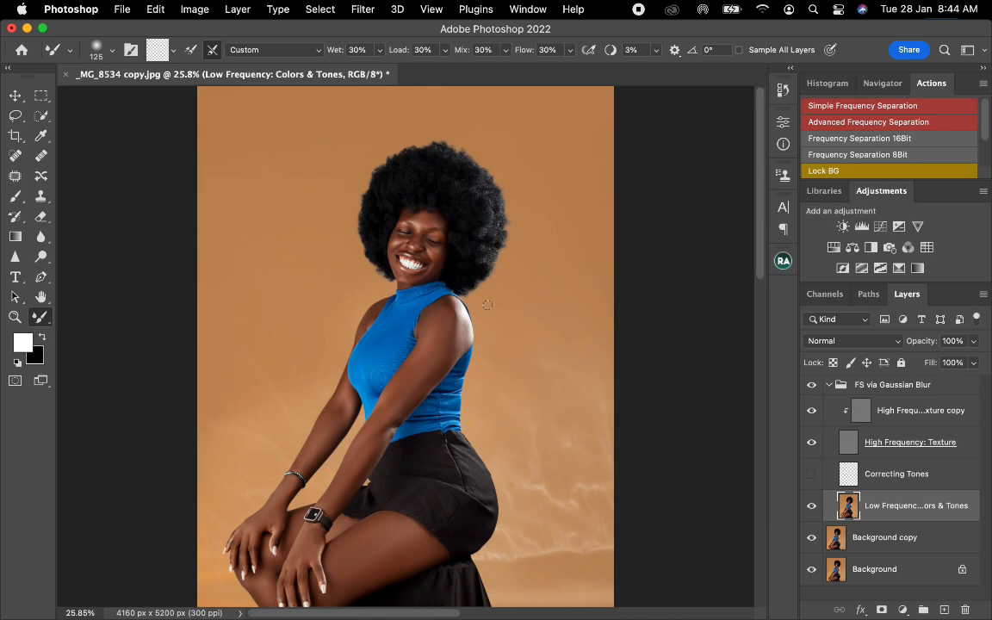
pyautogui.press('super+plus')
pyautogui.press('super+plus')
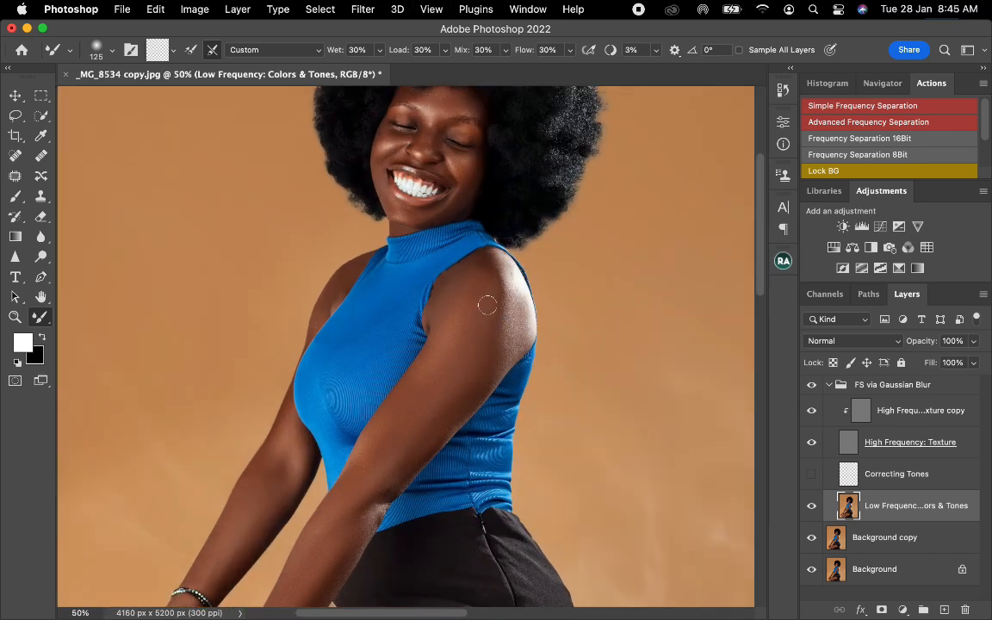
pyautogui.press(']')
pyautogui.press(']')
pyautogui.press(']')
pyautogui.press(']')
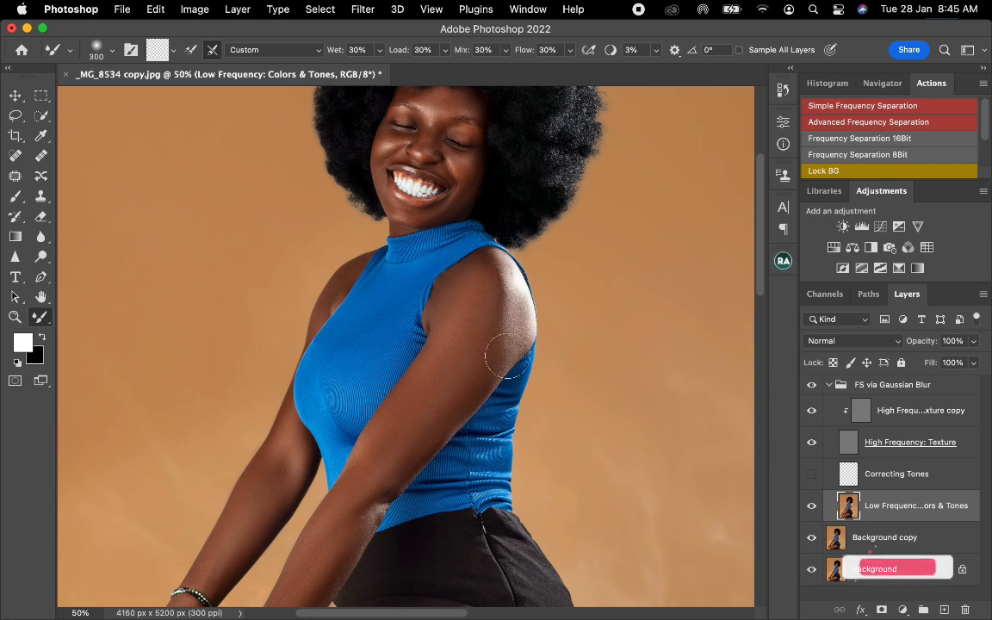
pyautogui.press(']')
# Step: Toggle the visibility of the FS via Gaussian Blur group to compare the retouched skin with the original
pyautogui.scroll(-2, 531, 311)
pyautogui.press('super+plus')
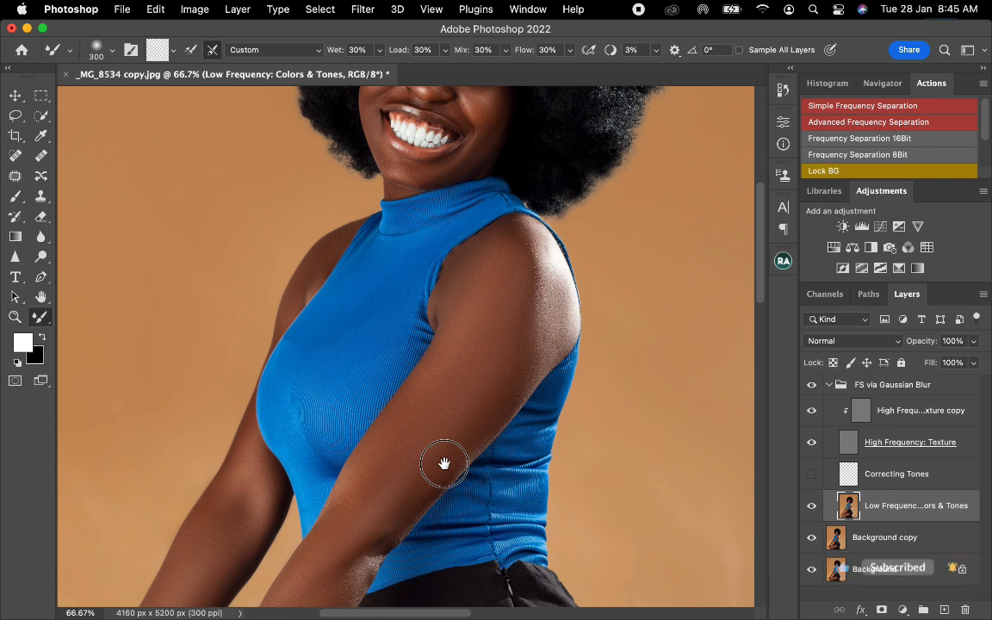
pyautogui.scroll(3, 443, 461)
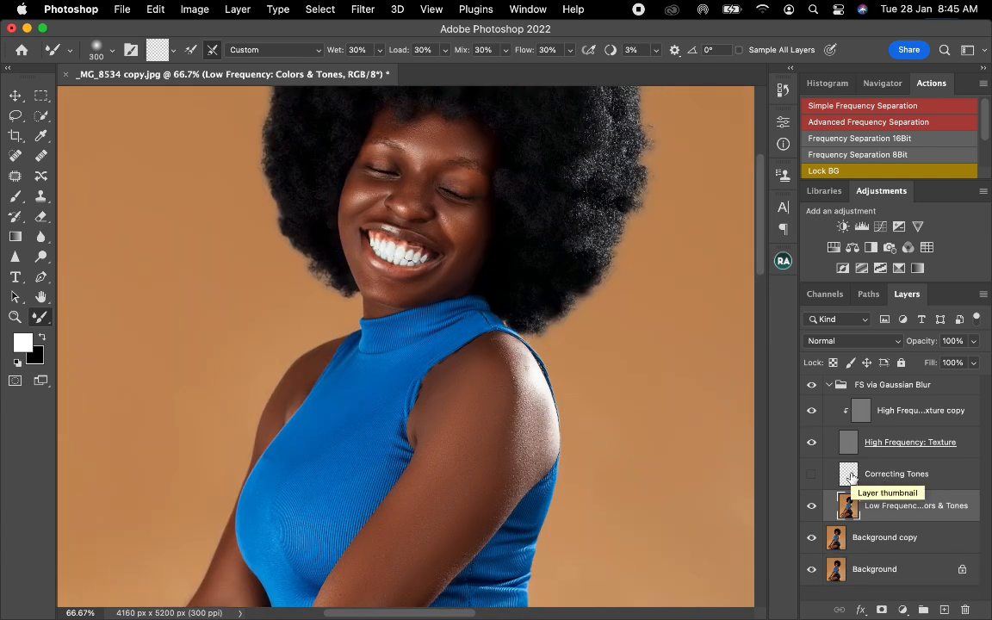
pyautogui.click(813, 386)
pyautogui.click(814, 387)
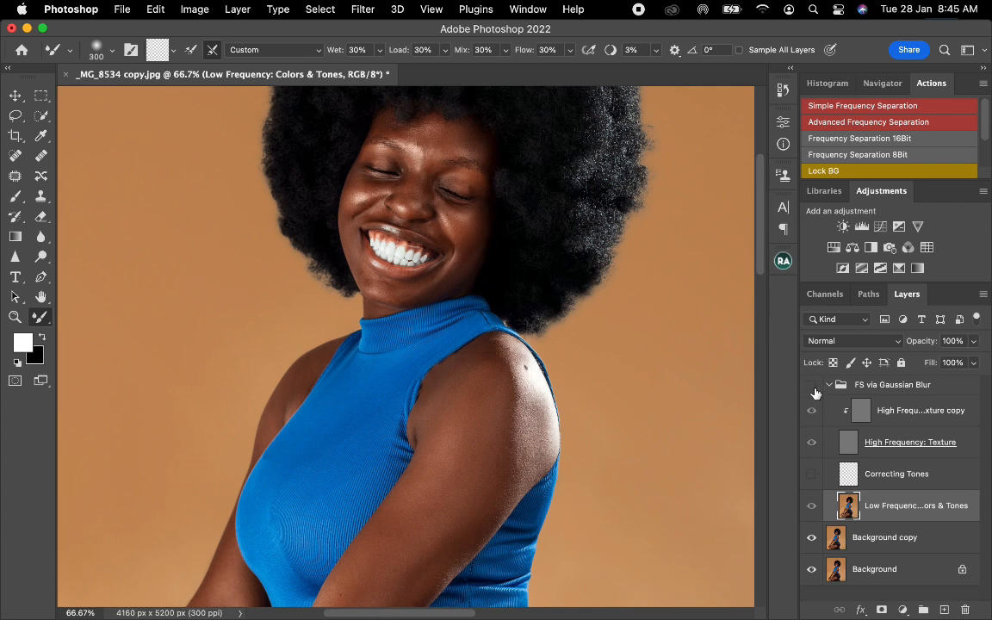